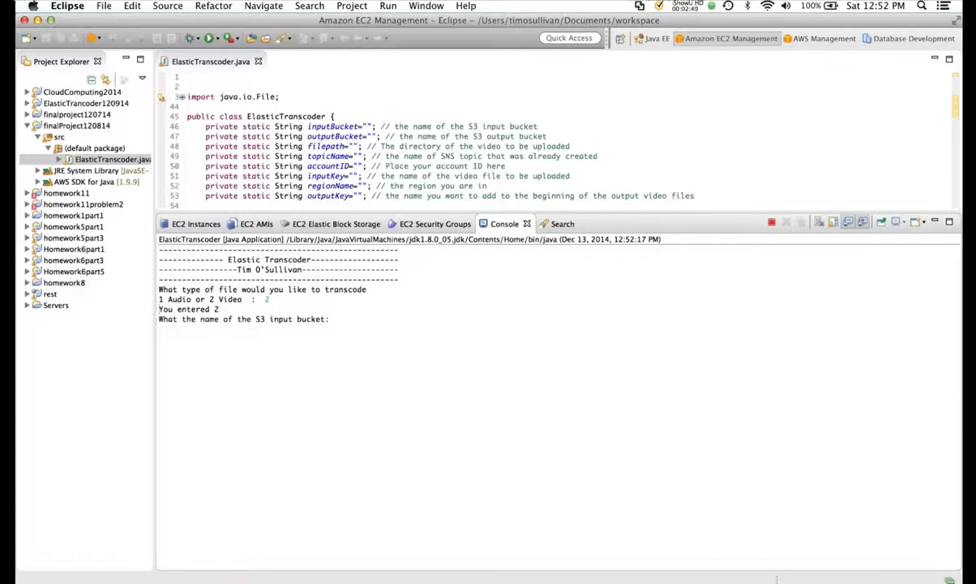
- Enter videoinputbucket120914 as the input bucket at the console prompt, copied from answers.txt
key("super+Tab")
key("super+Tab")
key("super+Tab")
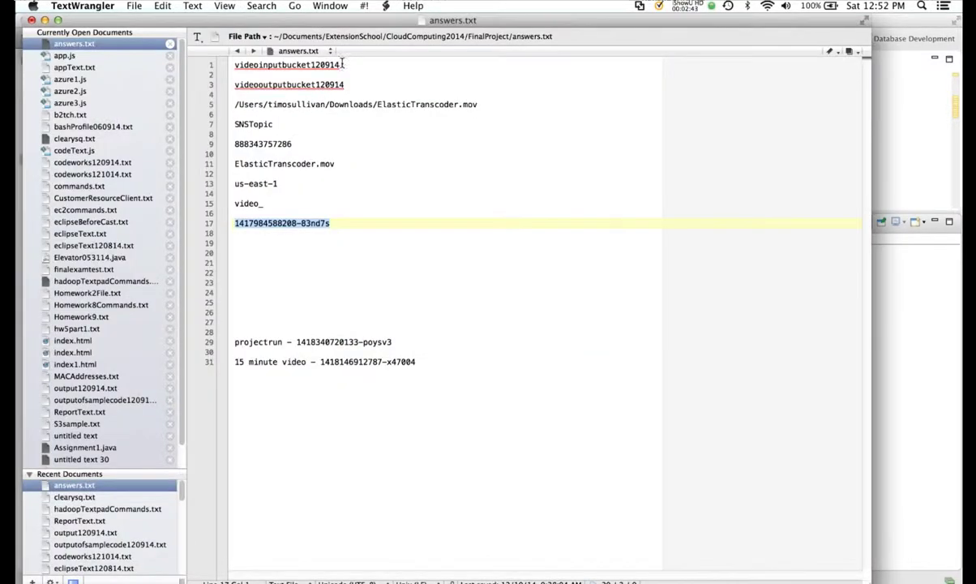
double_click(341, 64)
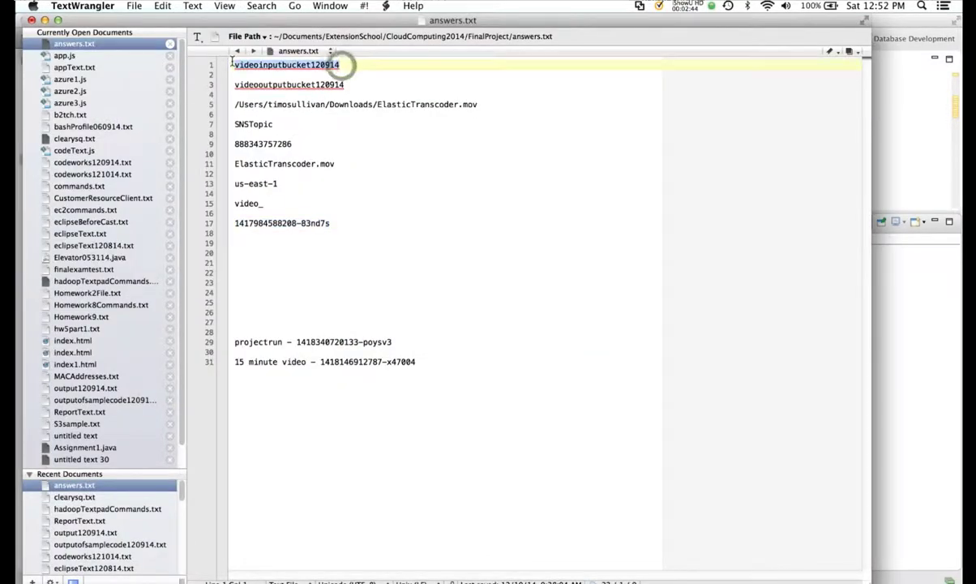
key("super+c")
key("super+Tab")
key("super+v")
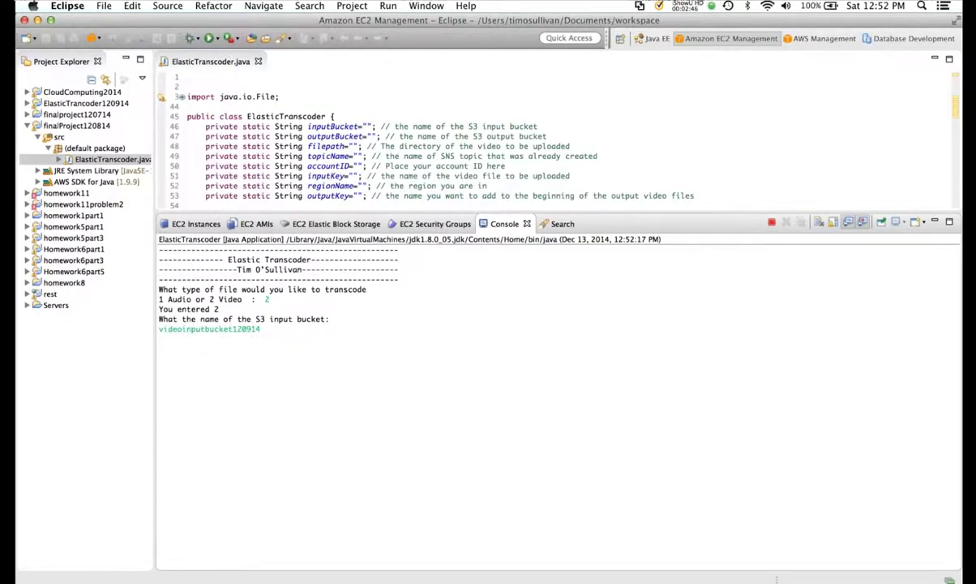
key("Return")
- Enter videooutputbucket120914 as the output bucket at the console prompt
key("super+Tab")
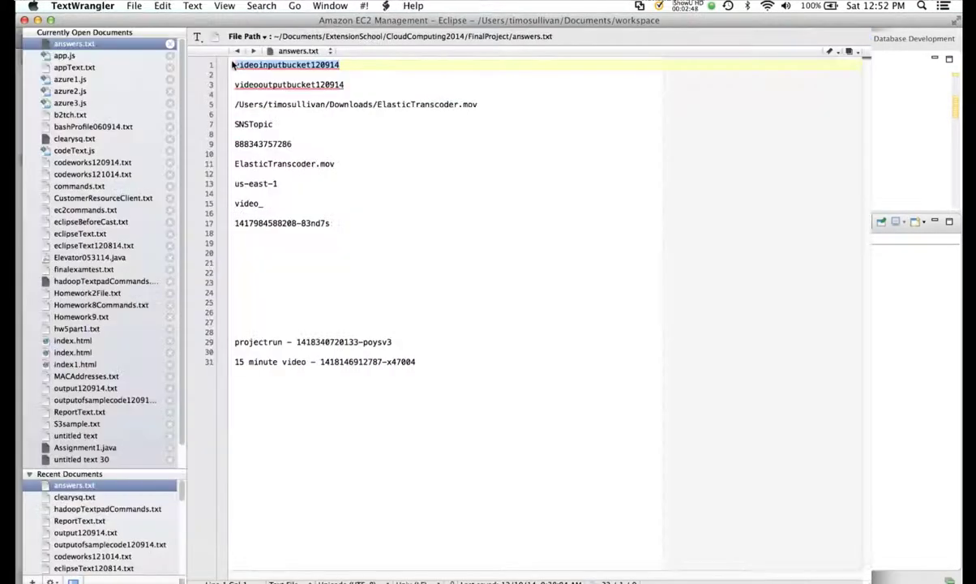
left_click_drag(348, 84, 231, 84)
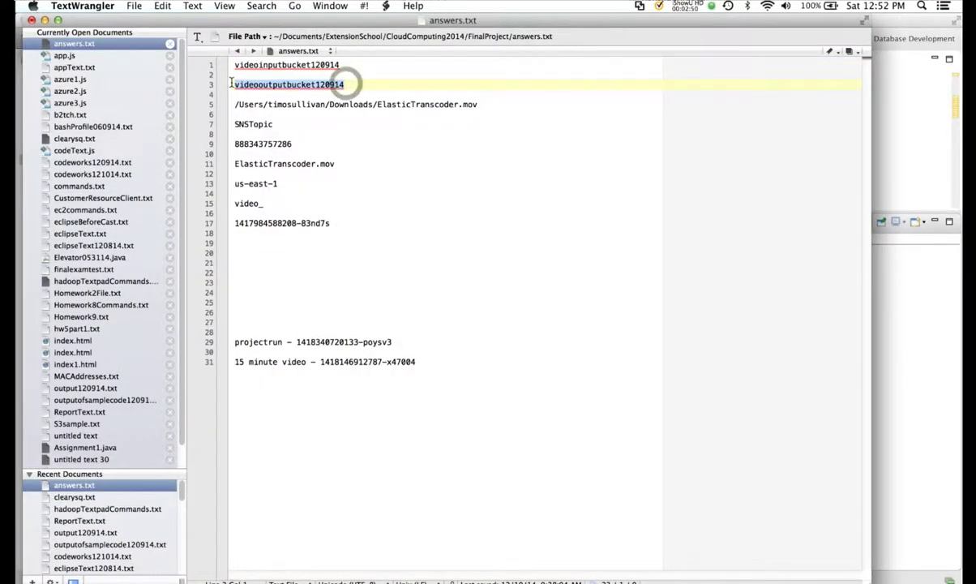
key("super+c")
key("super+Tab")
key("super+v")
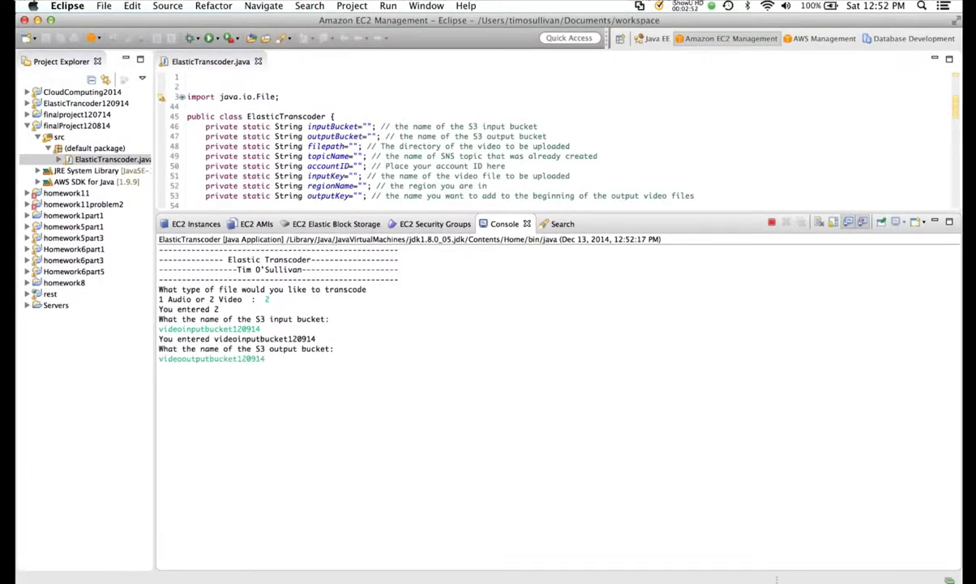
key("Return")
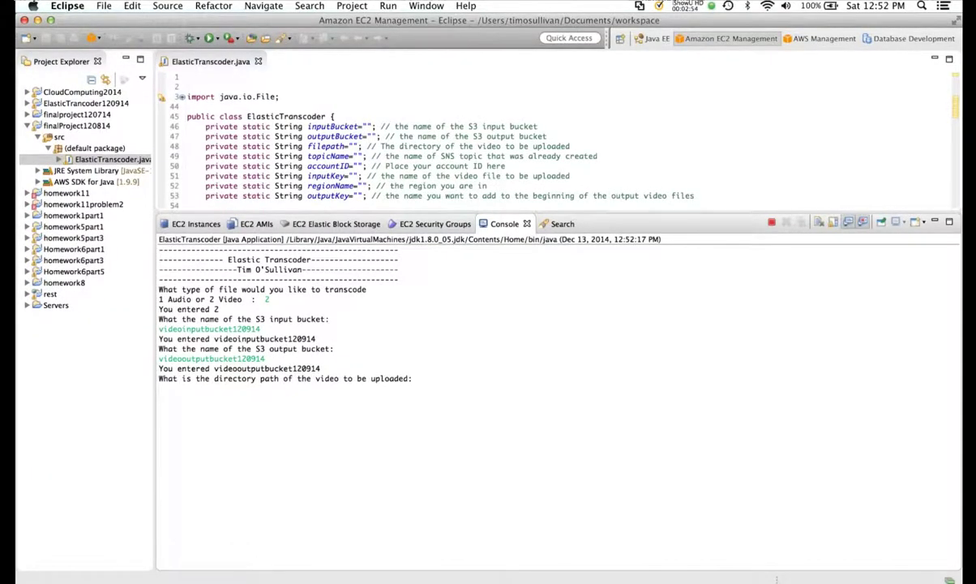
- Enter the local file path of ElasticTranscoder.mov at the console prompt
key("super+Tab")
left_click_drag(477, 105, 231, 102)
key("super+c")
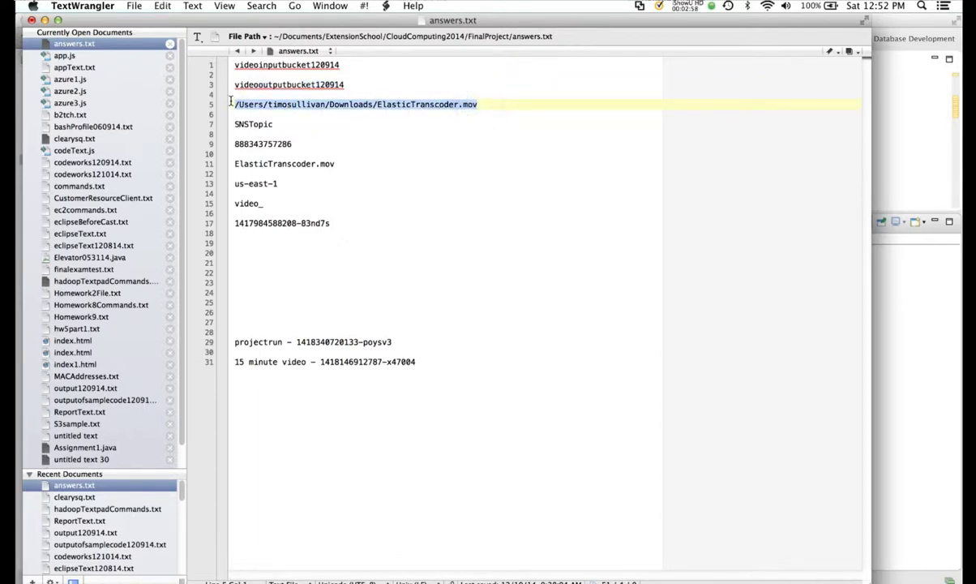
key("super+Tab")
key("super+v")
key("Return")
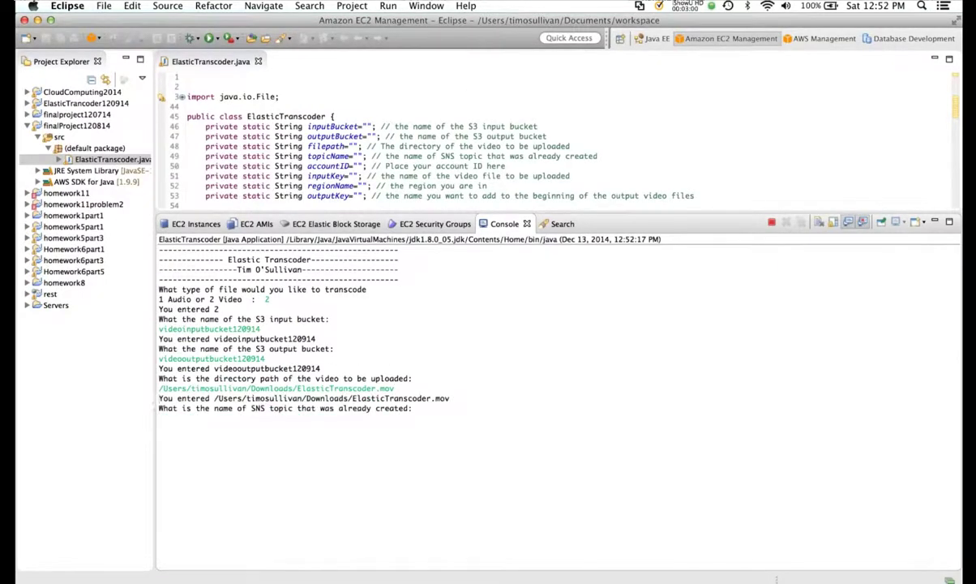
- Enter SNSTopic as the topic name, then copy the account ID from answers.txt
key("super+Tab")
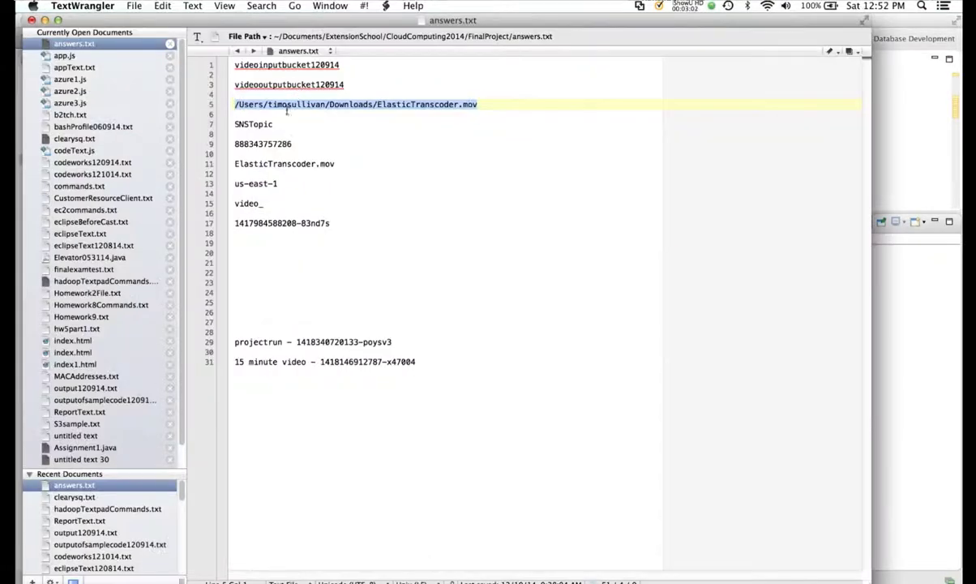
left_click(275, 124)
double_click(275, 124)
key("super+c")
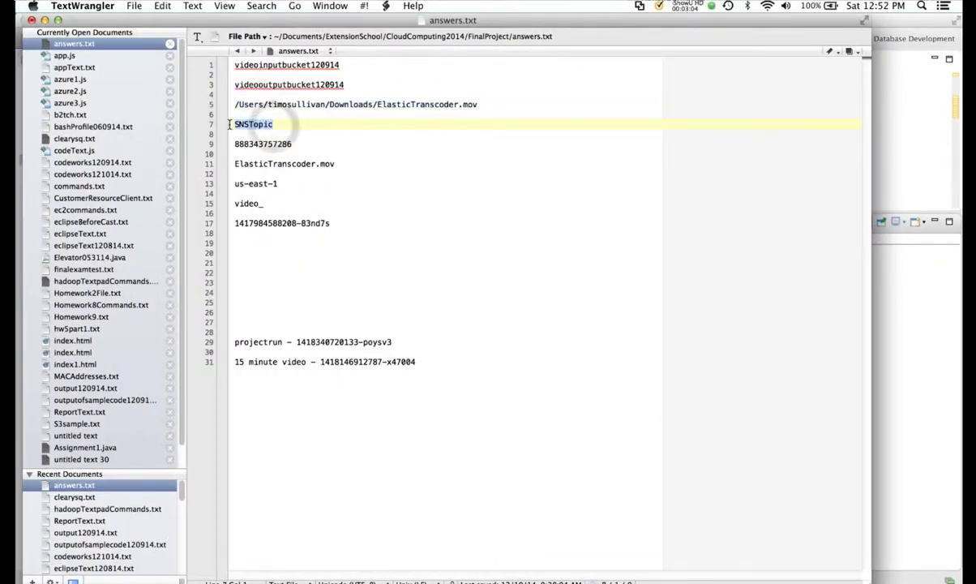
key("super+Tab")
key("super+v")
key("Return")
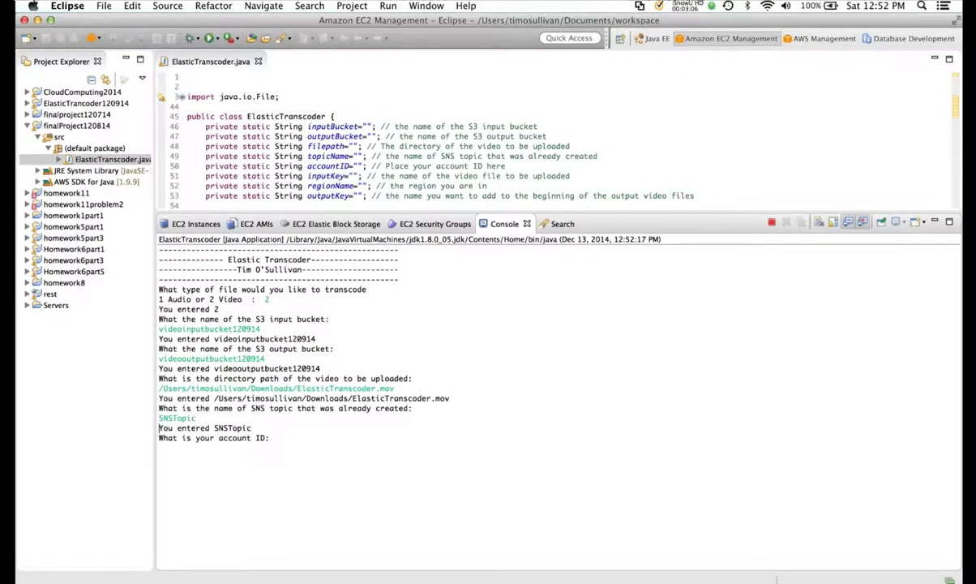
key("super+Tab")
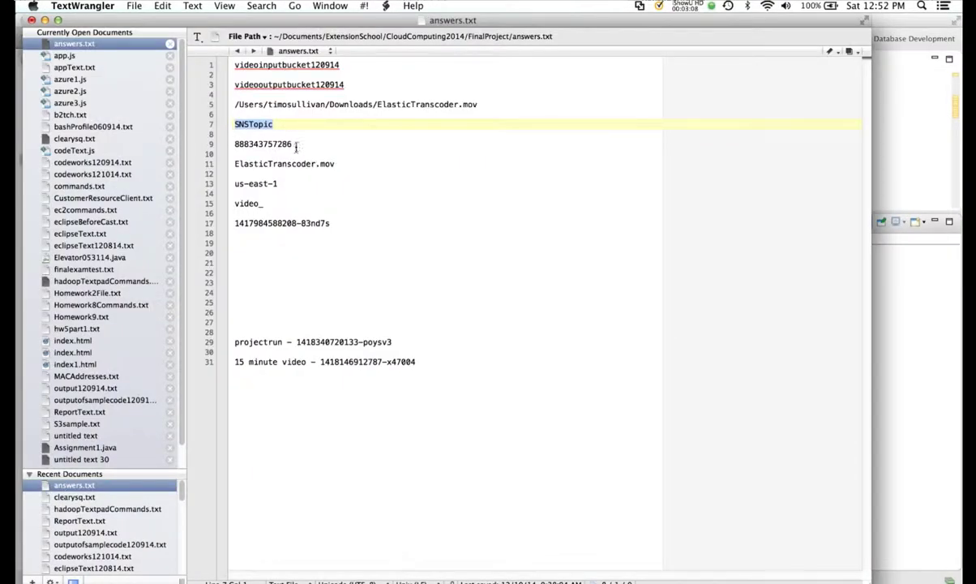
double_click(295, 145)
key("super+c")
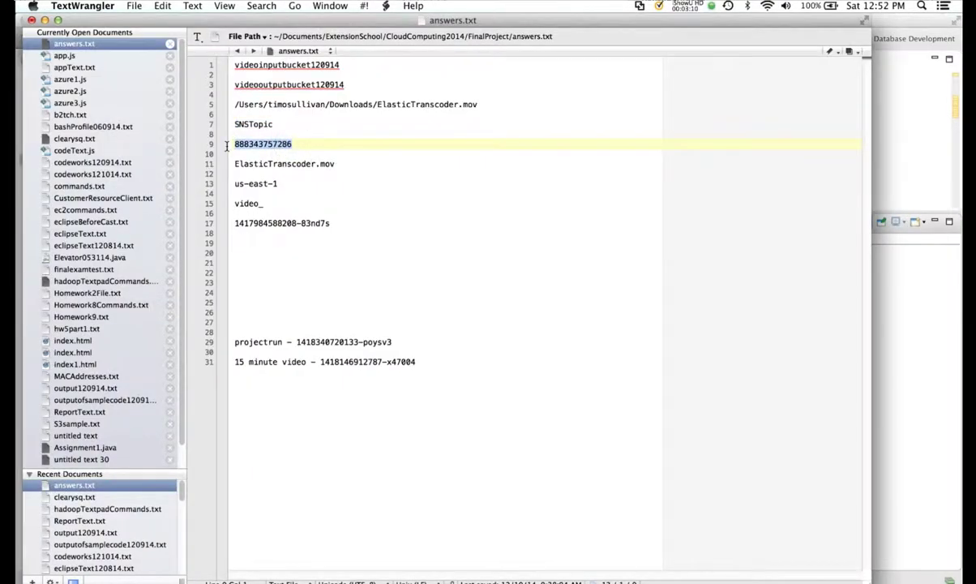
- Enter the account ID and the video file name ElasticTranscoder.mov in the console
key("super+Tab")
key("super+v")
key("Return")
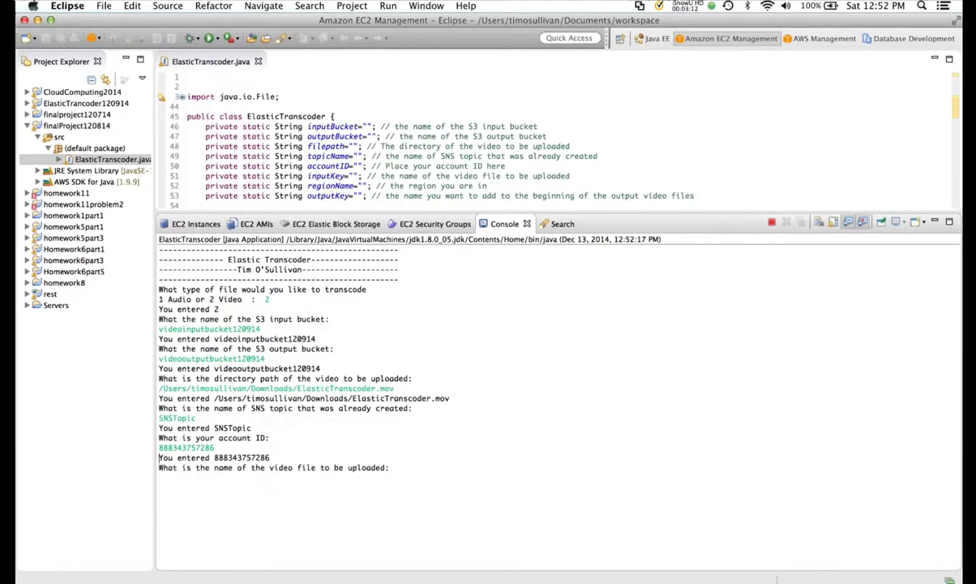
key("super+Tab")
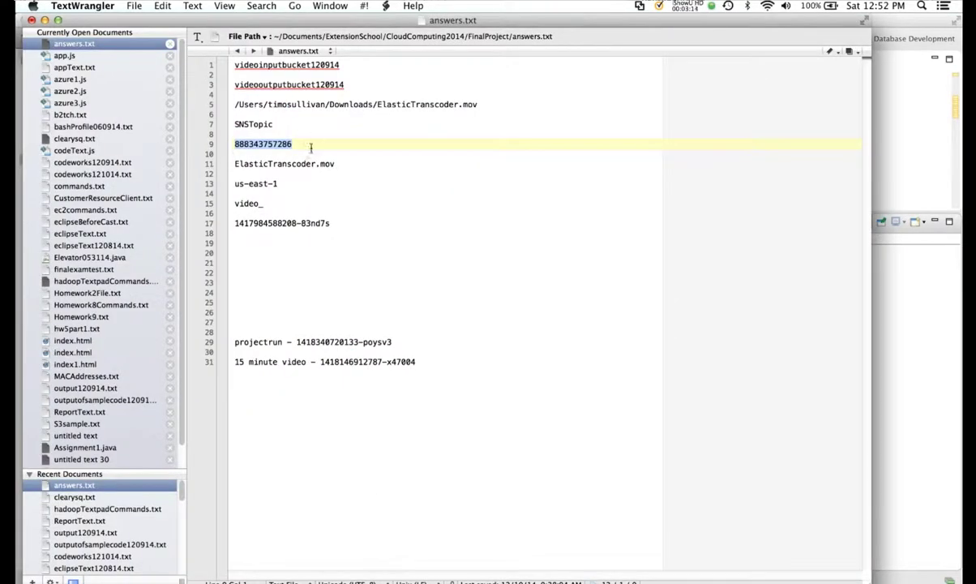
left_click_drag(339, 163, 224, 166)
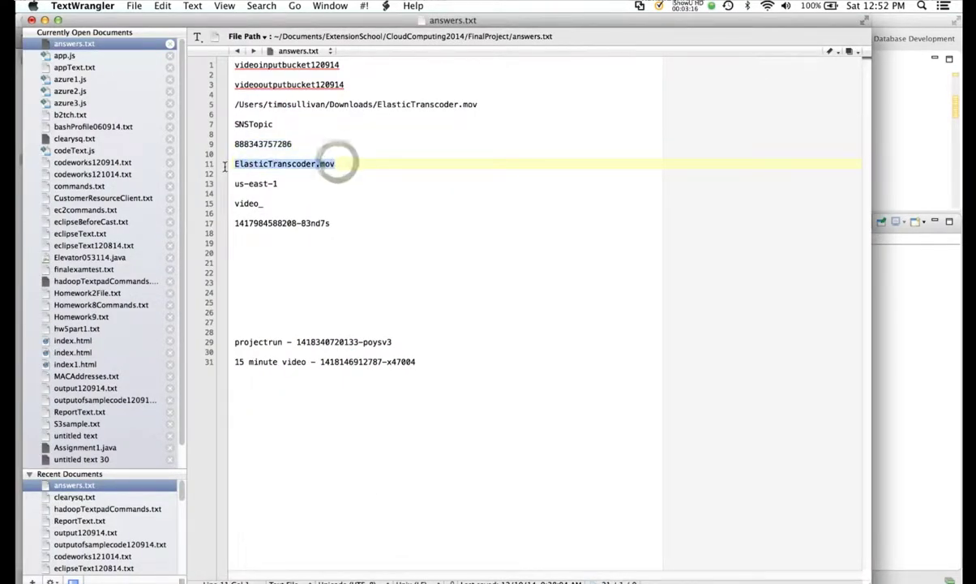
key("super+c")
key("super+Tab")
key("super+v")
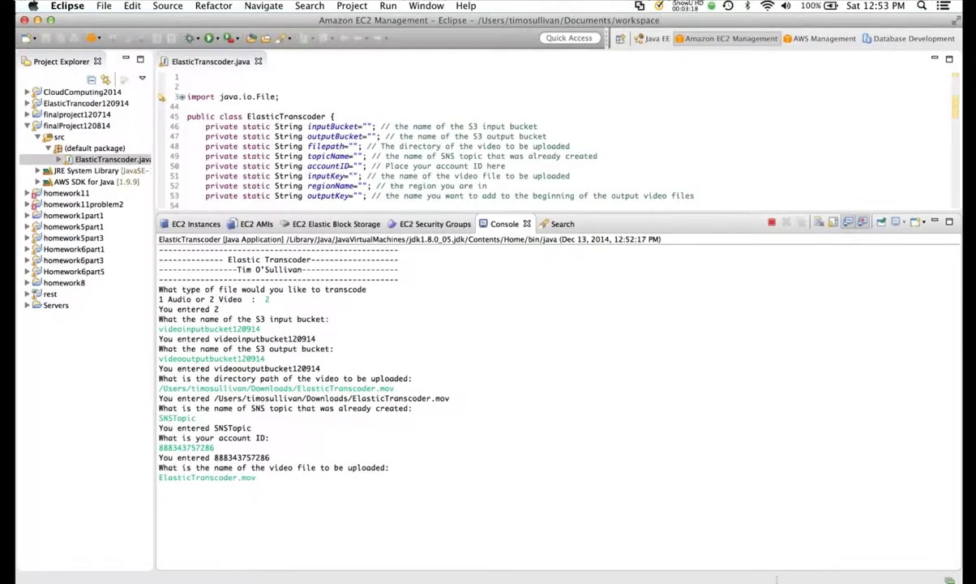
key("Return")
- Enter us-east-1 as the region in the console
key("super+Tab")
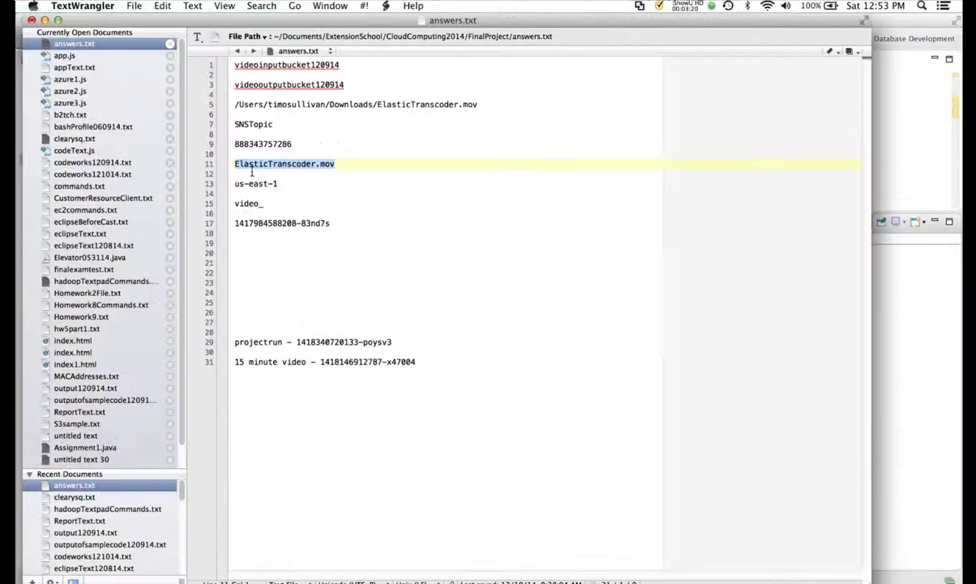
left_click_drag(283, 183, 229, 181)
key("super+c")
key("super+Tab")
key("super+v")
key("Return")
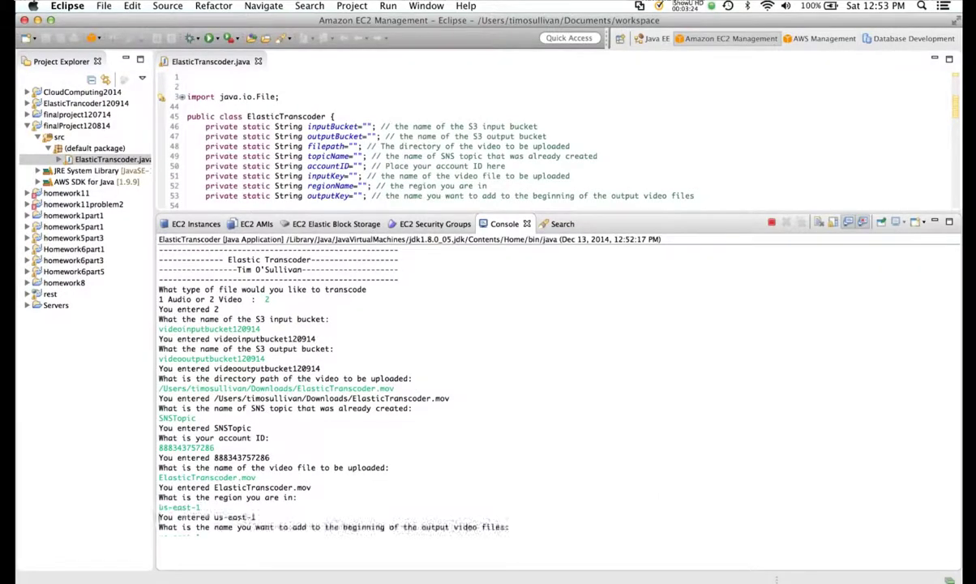
- Enter video_ as the output file prefix in the console
key("super+Tab")
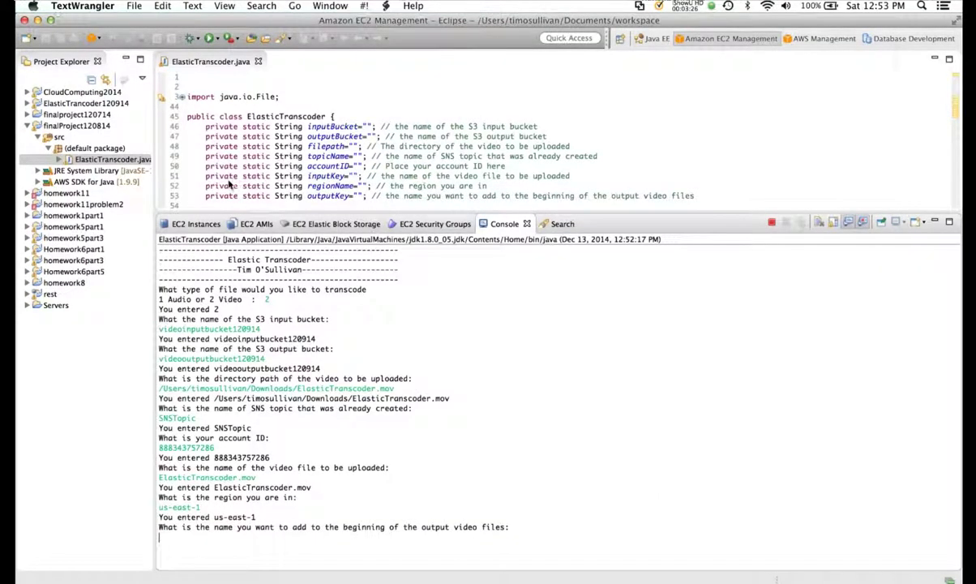
double_click(263, 203)
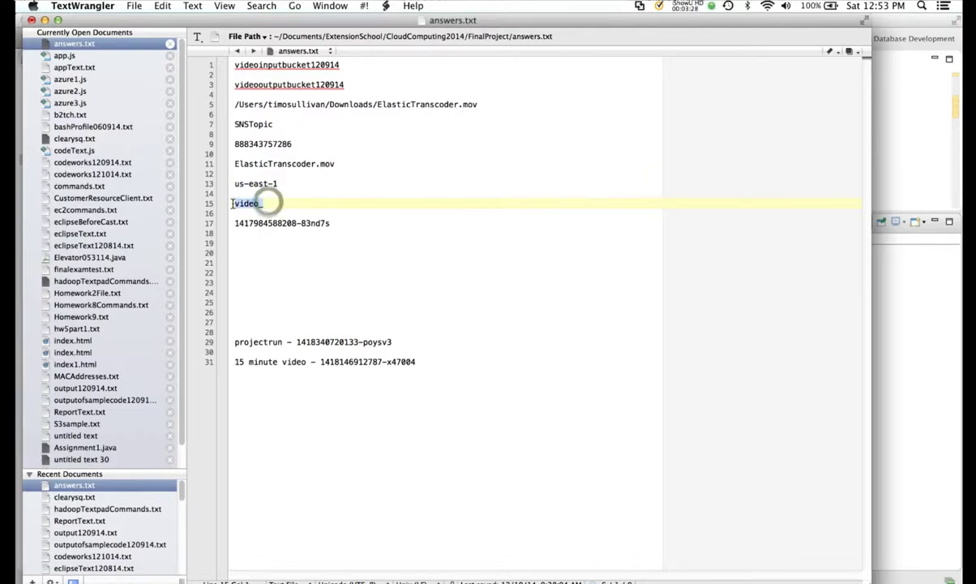
key("super+c")
key("super+Tab")
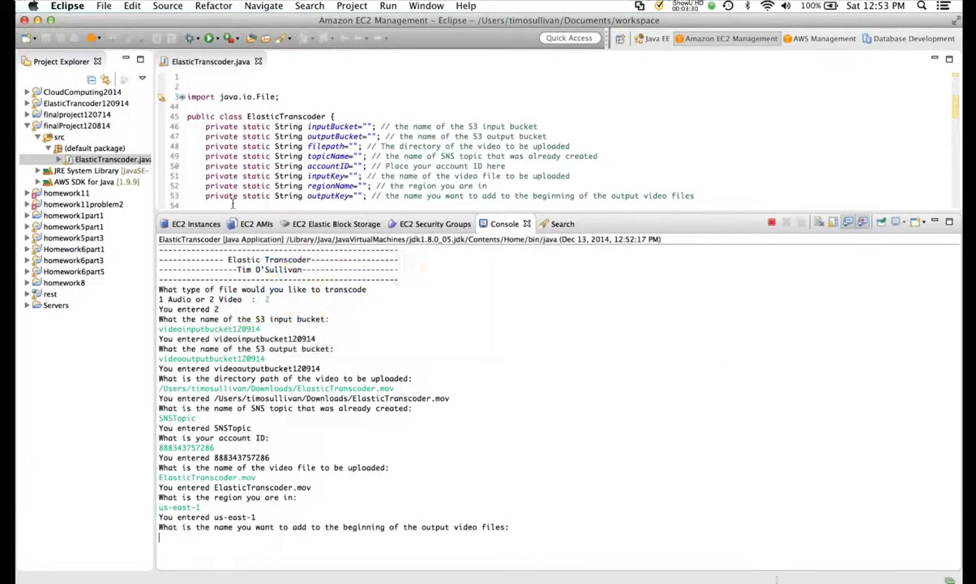
key("super+v")
key("Return")
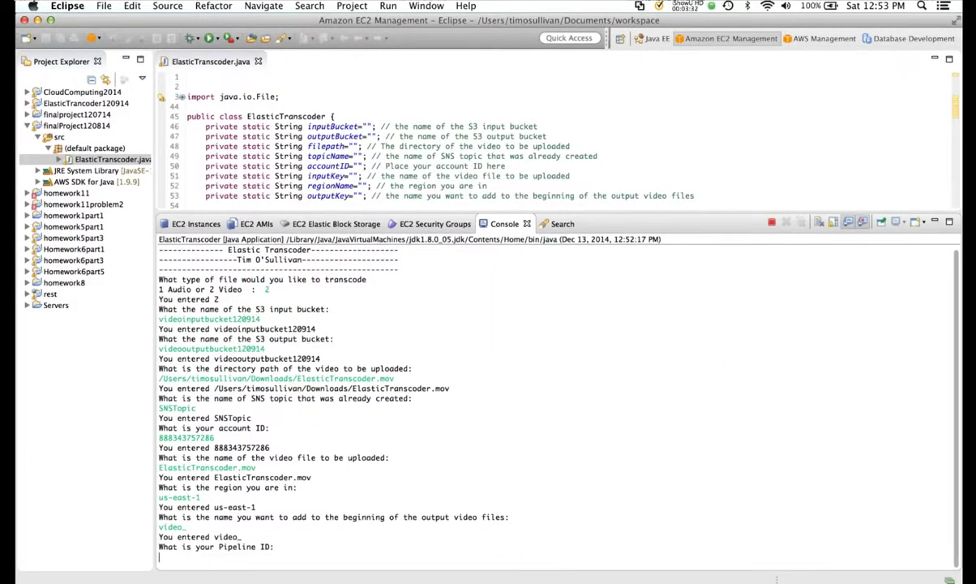
- Enter the pipeline ID from answers.txt so the program starts the transcoder setup
key("super+Tab")
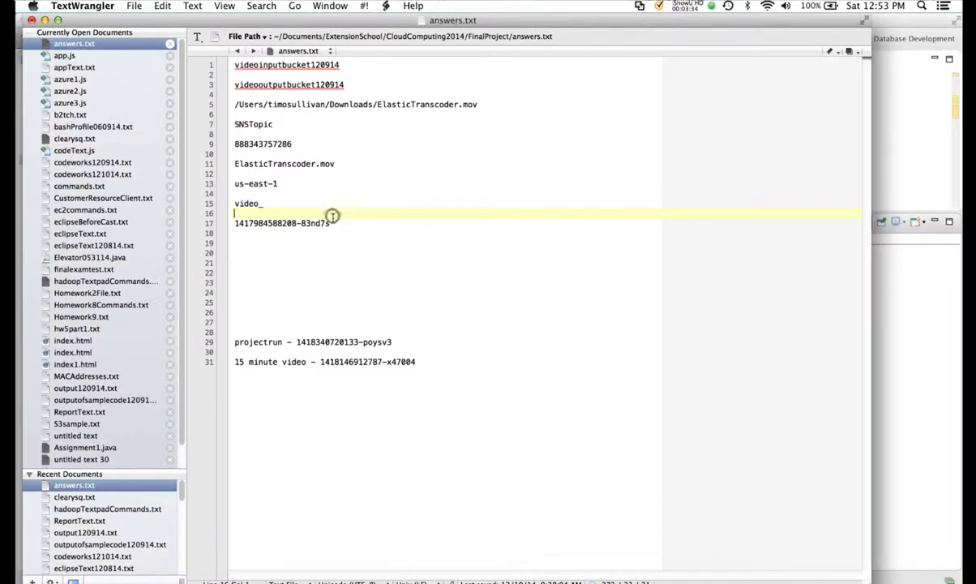
triple_click(330, 224)
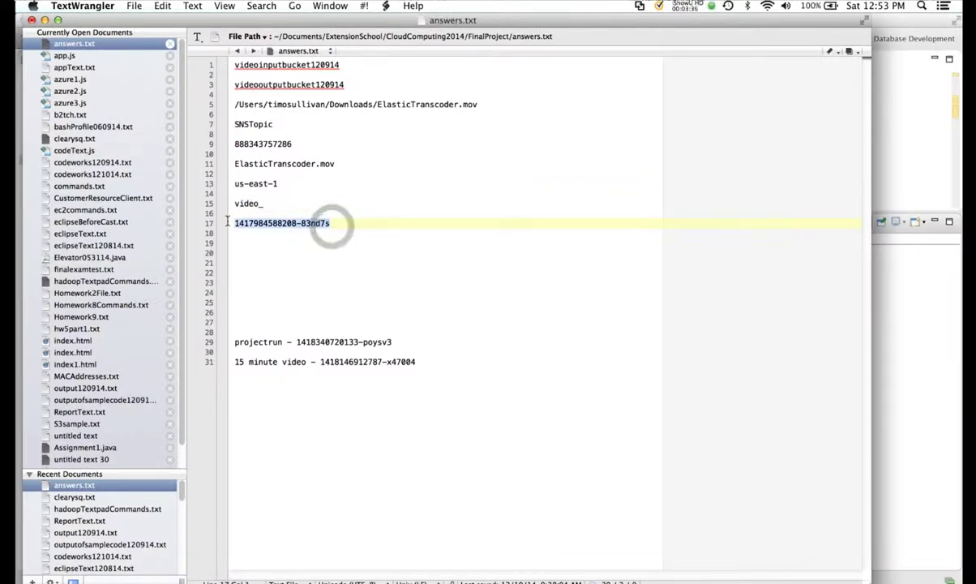
key("super+c")
key("super+Tab")
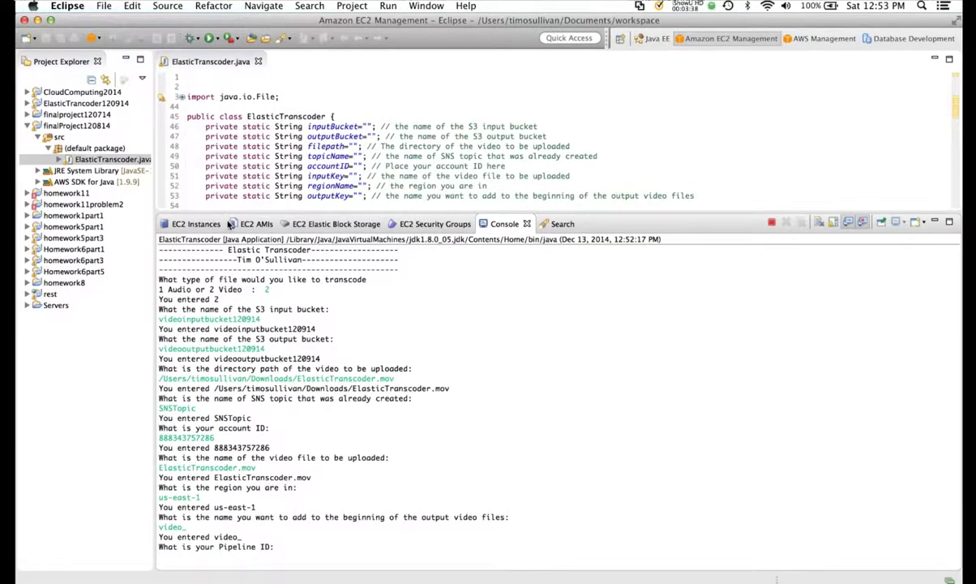
key("super+v")
key("Return")
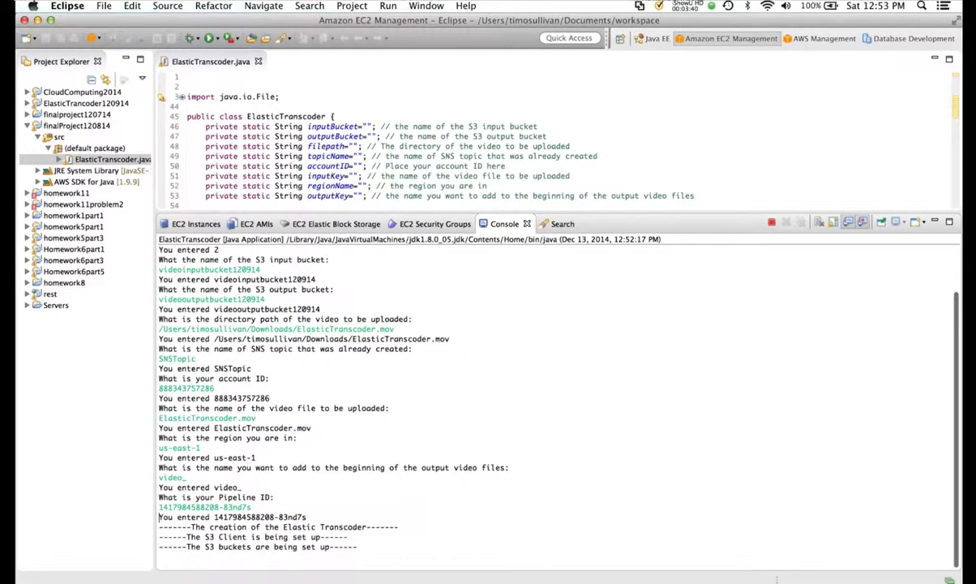
key("super+Tab")
key("super+Tab")
key("super+Tab")
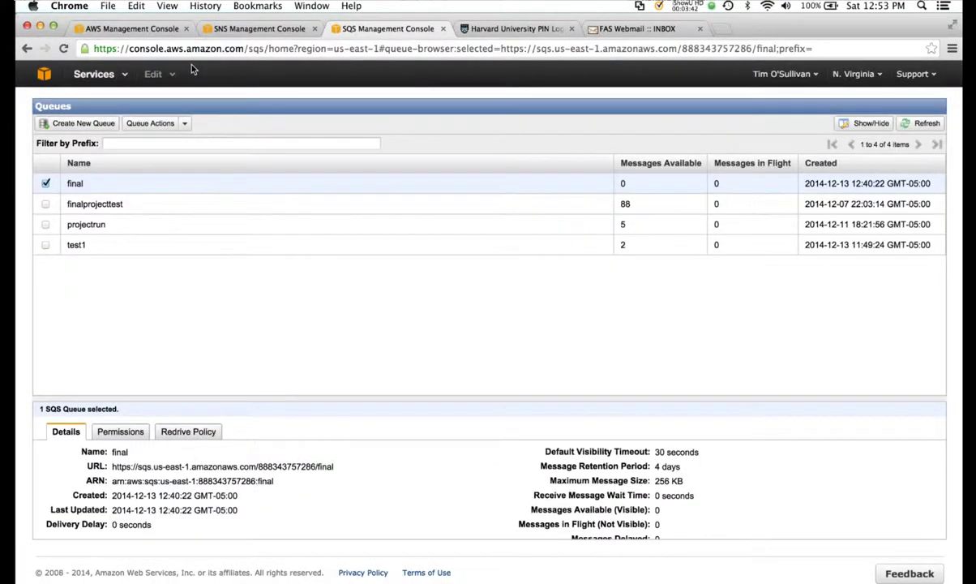
- Create an SQS queue named zfinal121314, keeping all default queue settings
left_click(80, 123)
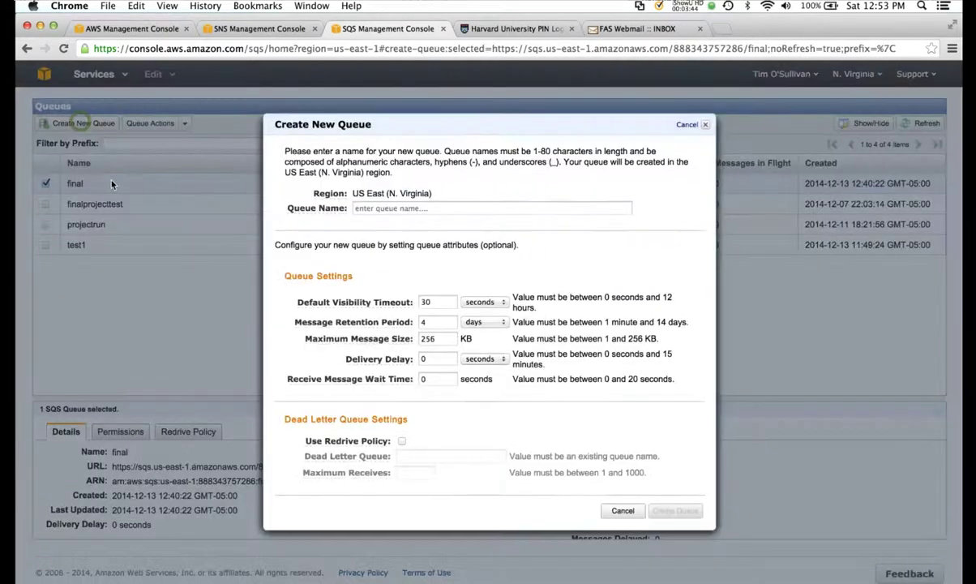
left_click(376, 206)
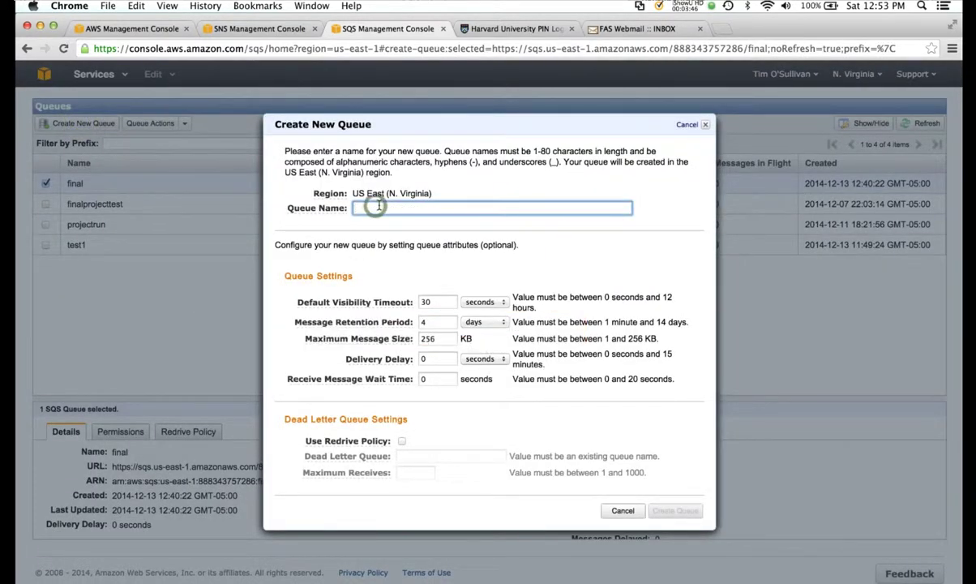
type("zfinal121314")
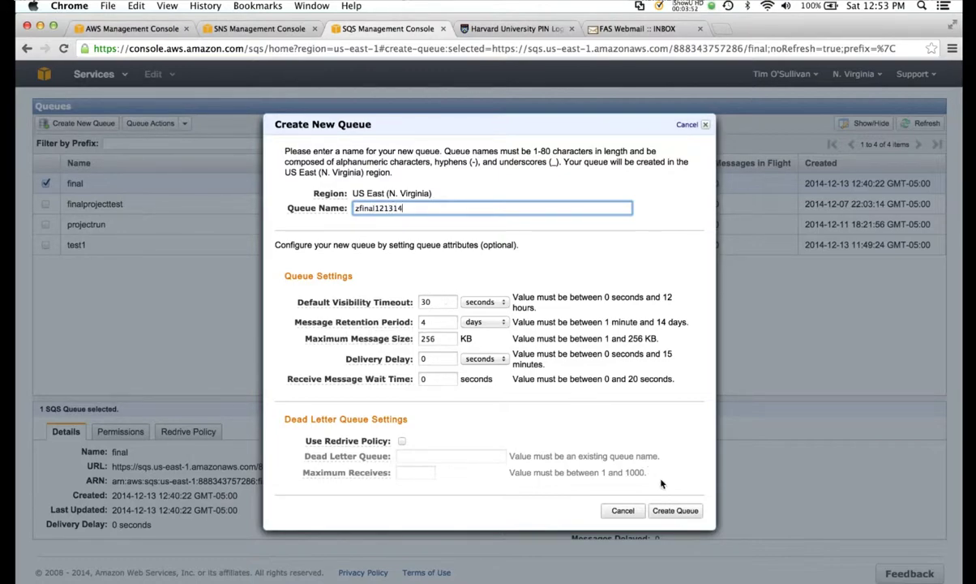
left_click(670, 510)
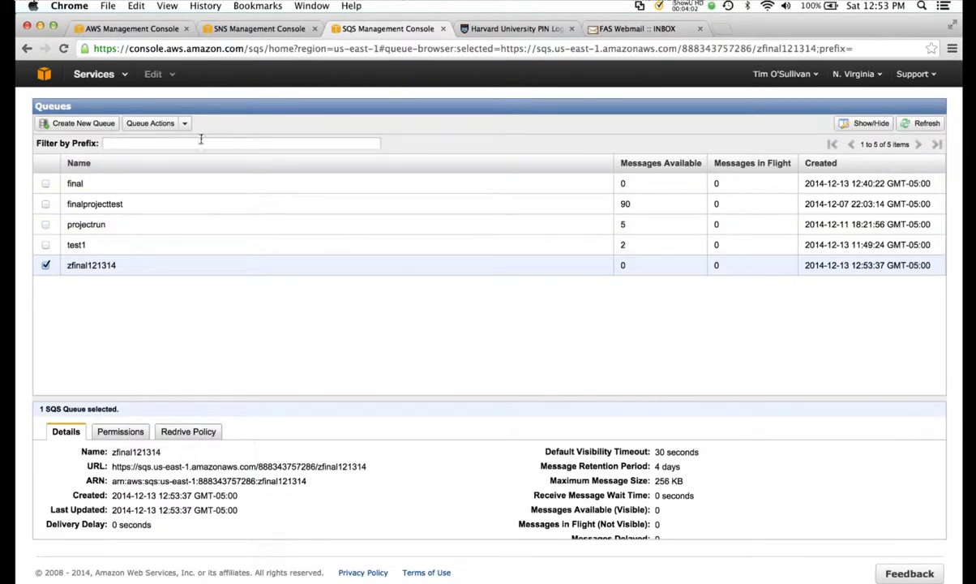
left_click(239, 30)
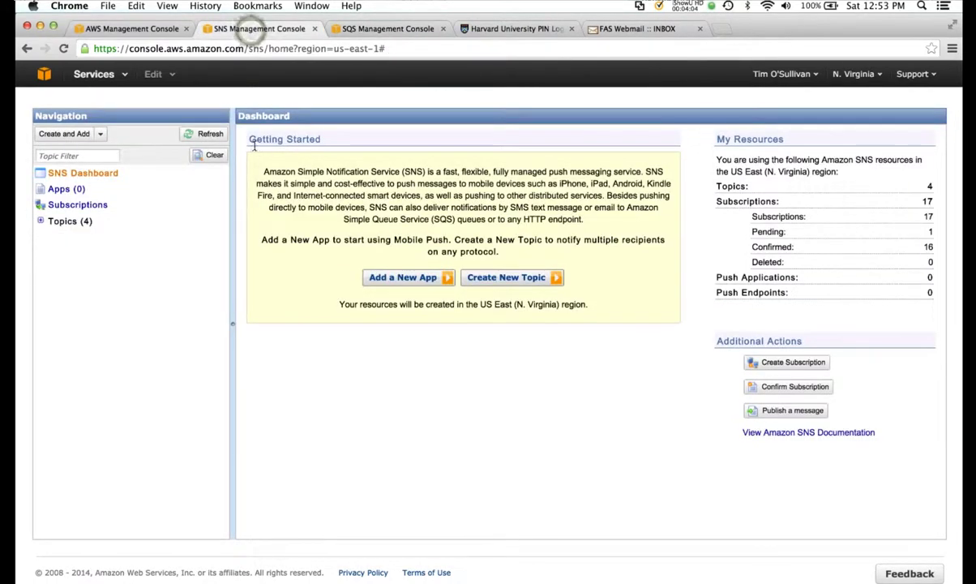
- Create SNS topic zfinal121314 with display name zfinal121314
left_click(510, 277)
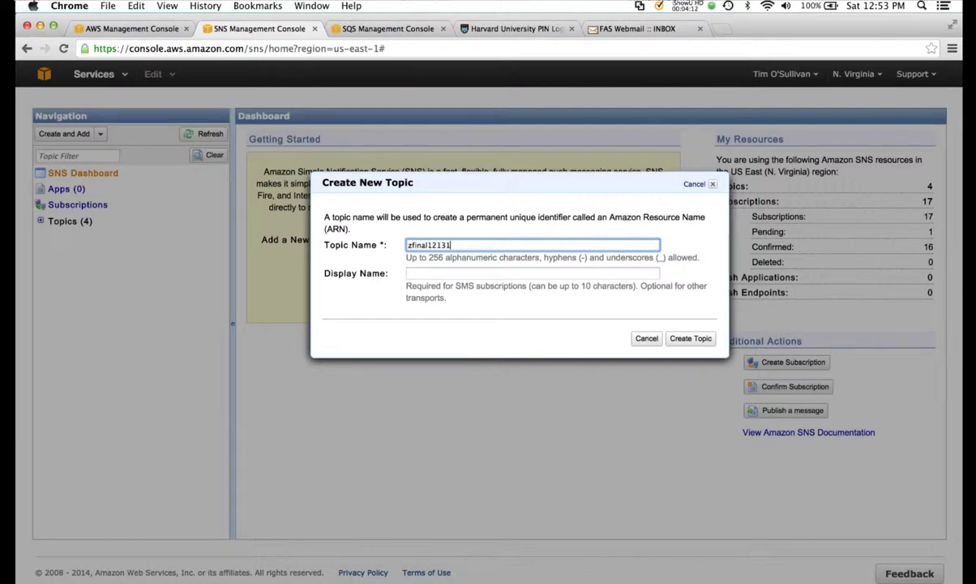
left_click(501, 273)
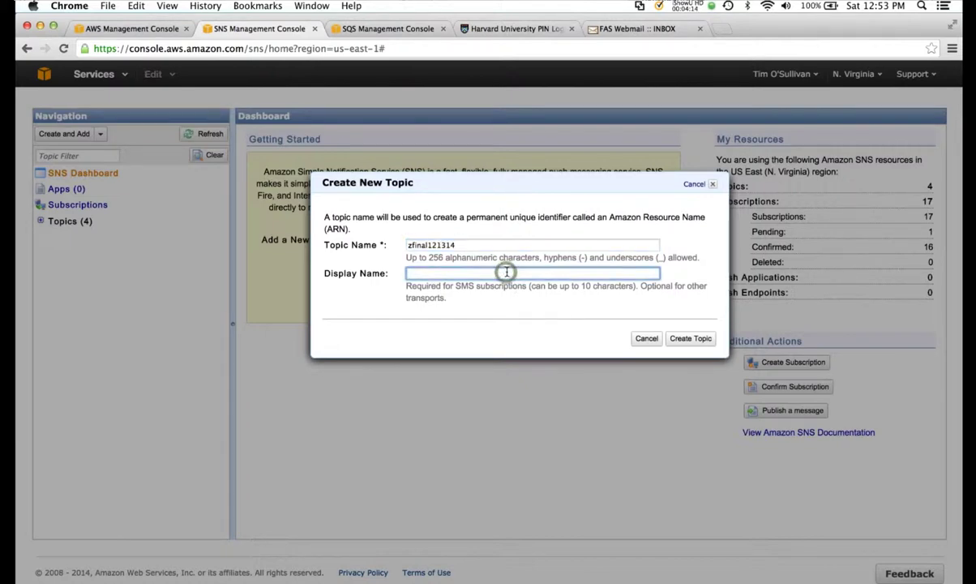
type("zfinal121314")
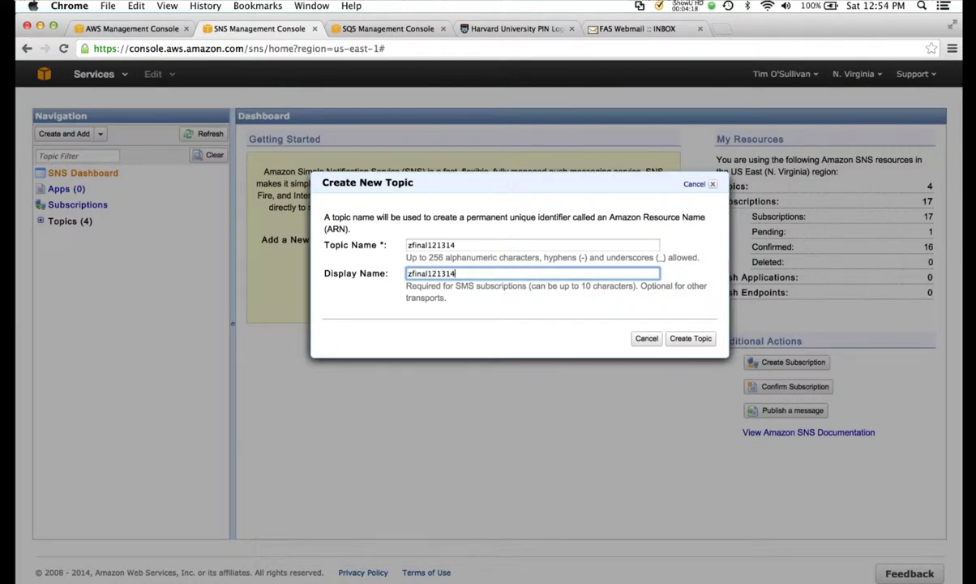
left_click(685, 339)
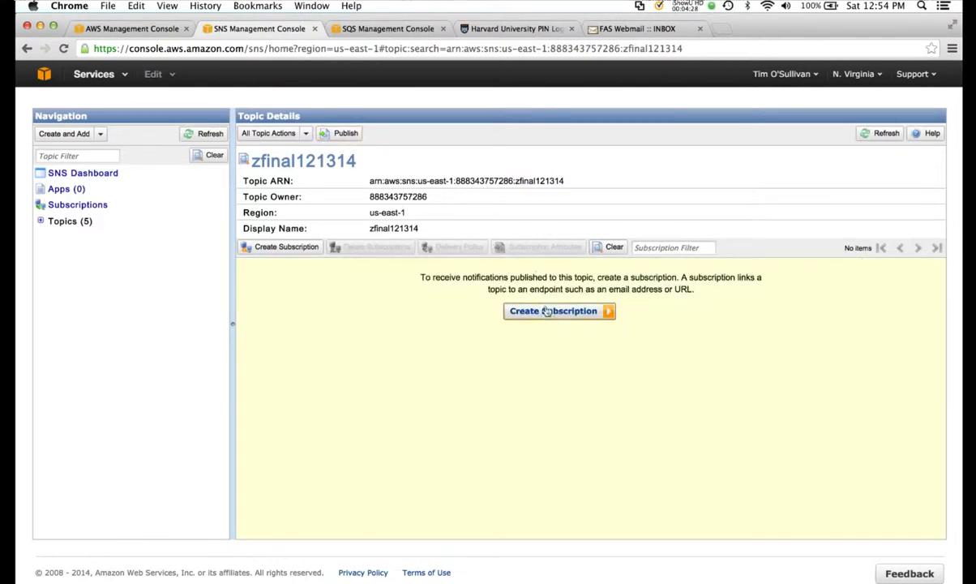
- Subscribe the subscriber's e-mail address to the zfinal121314 topic via the Email protocol
left_click(548, 311)
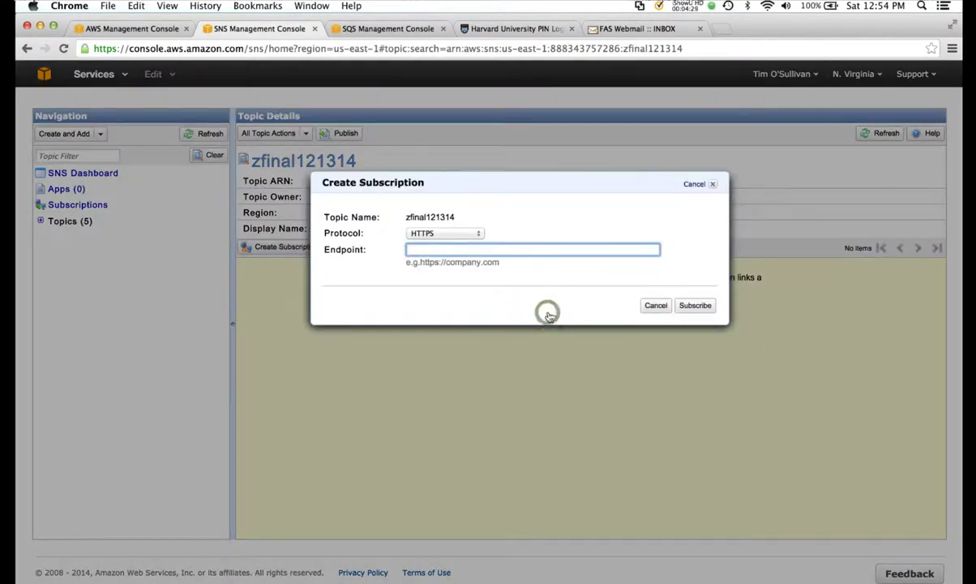
left_click(471, 230)
left_click(460, 254)
left_click(457, 248)
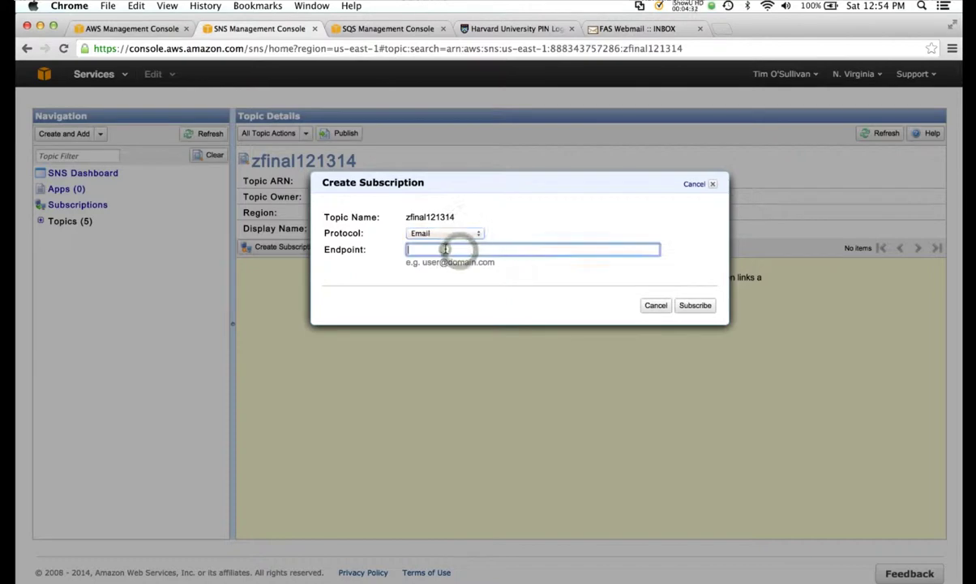
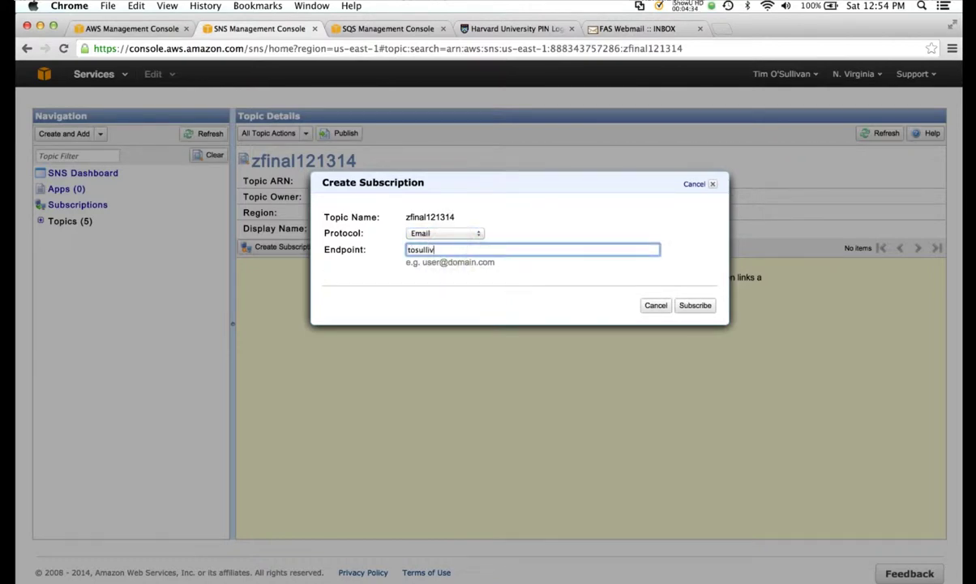
left_click(694, 305)
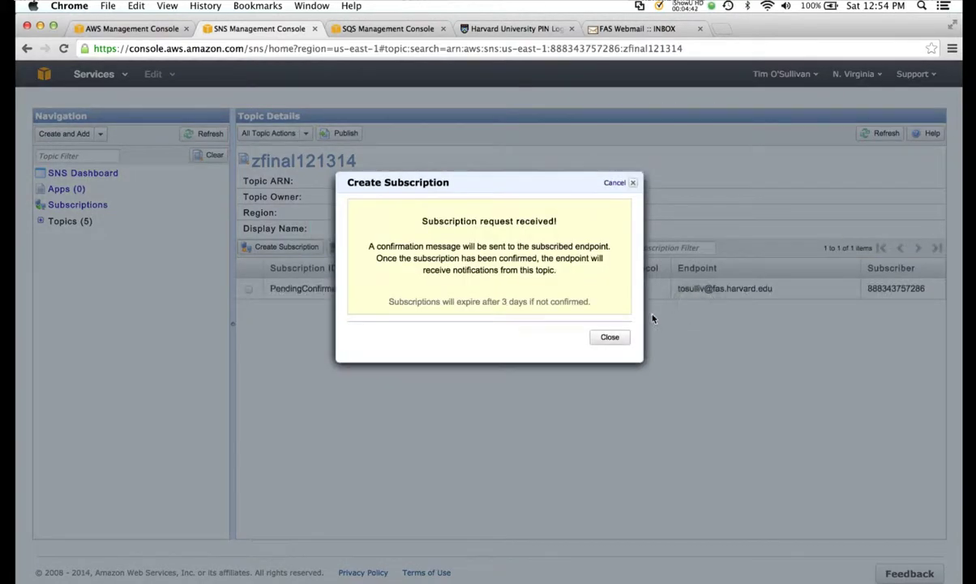
left_click(612, 338)
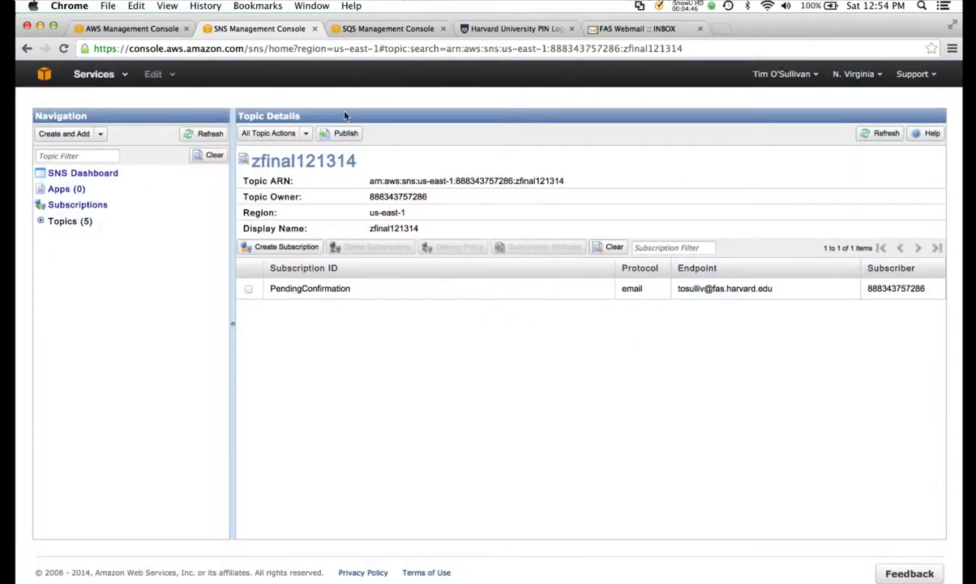
key("super+Tab")
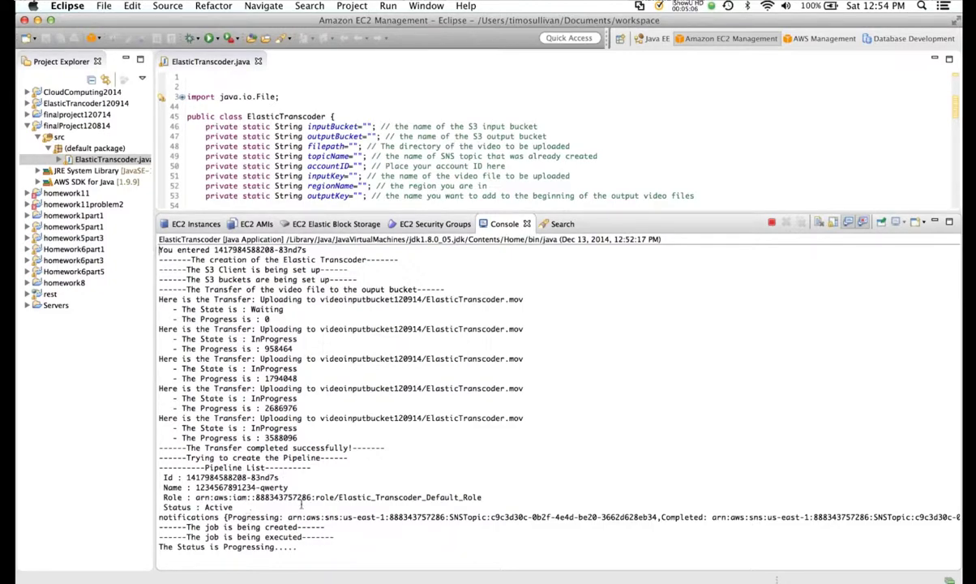
key("super+Tab")
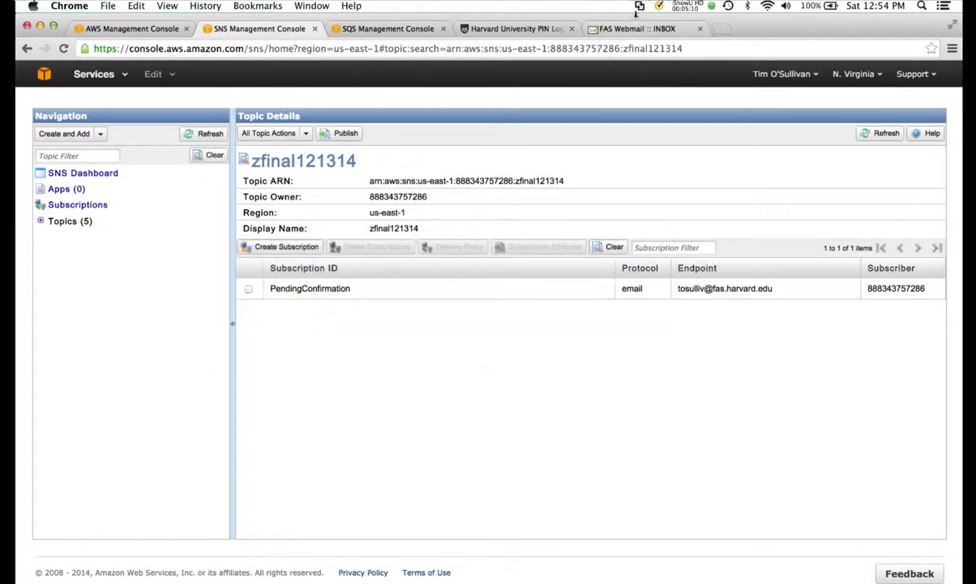
- Confirm the zfinal121314 subscription from its e-mail, then view the completed-job notice
left_click(637, 30)
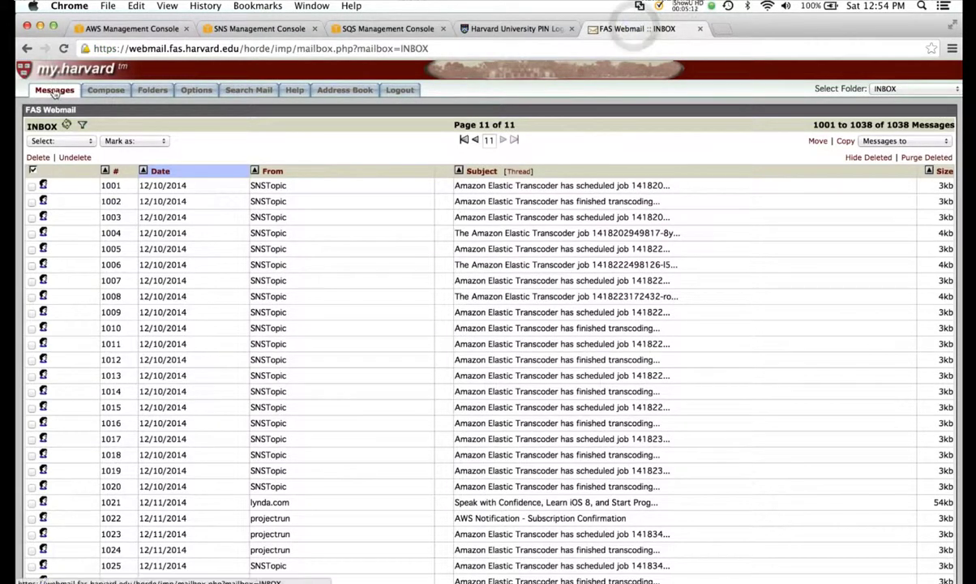
scroll(561, 435, "down", 5)
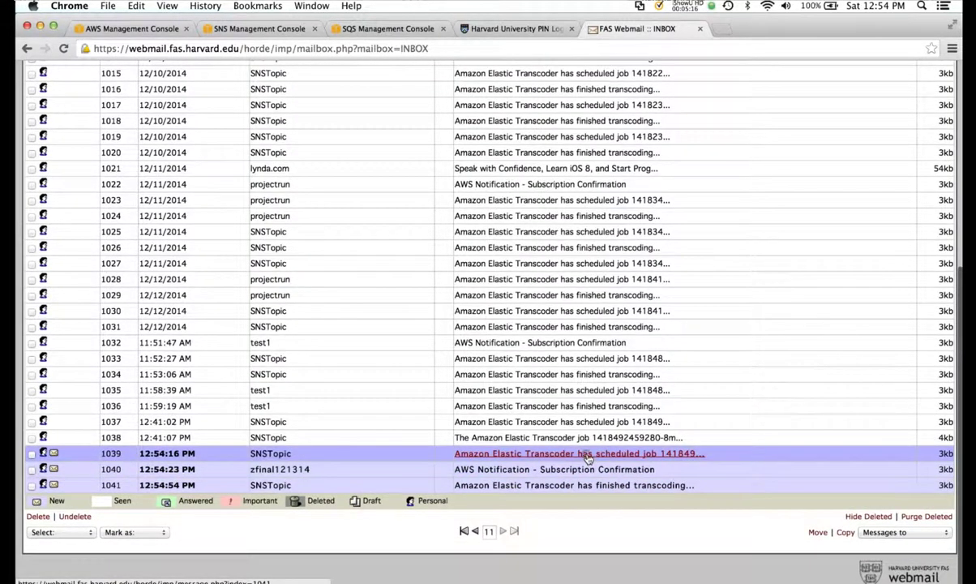
left_click(586, 455)
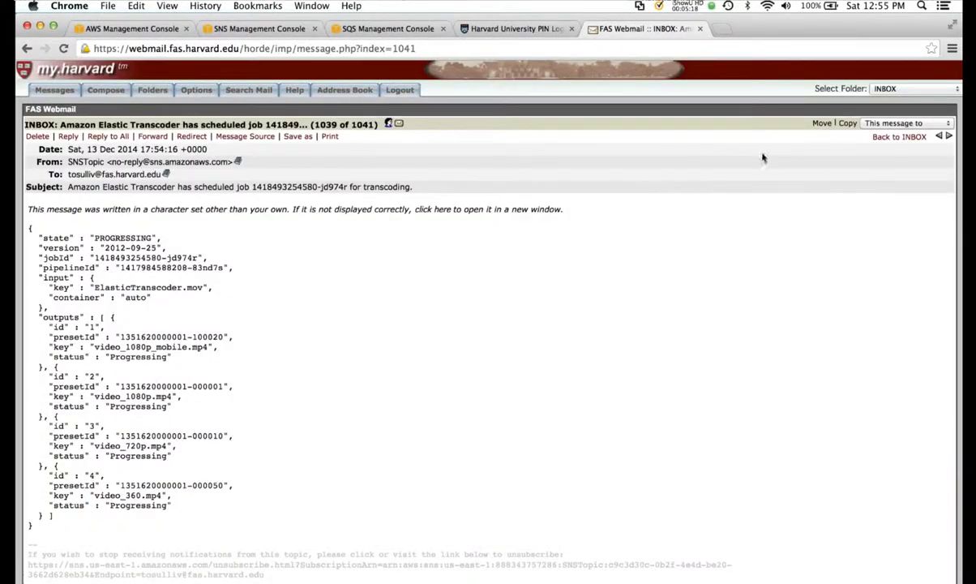
left_click(948, 136)
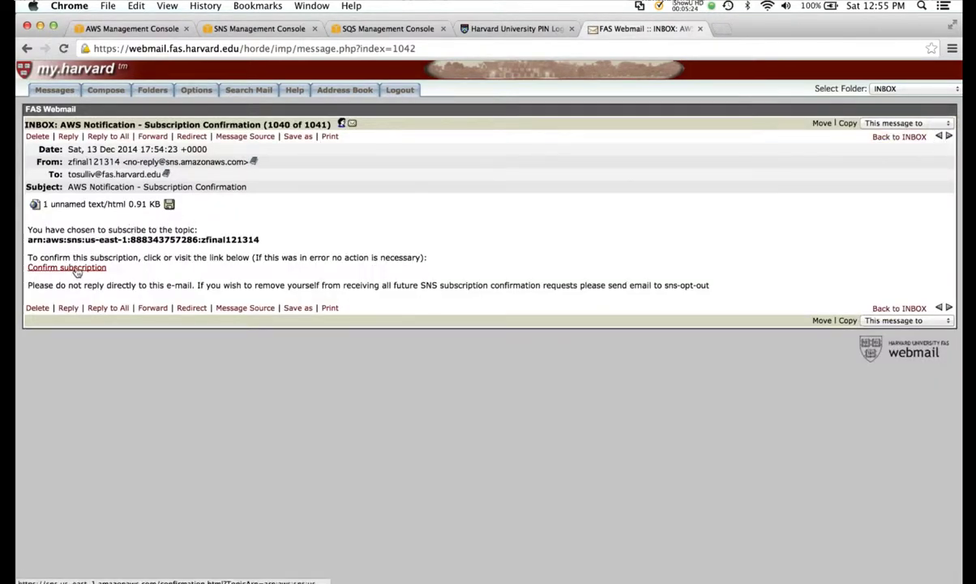
left_click(72, 266)
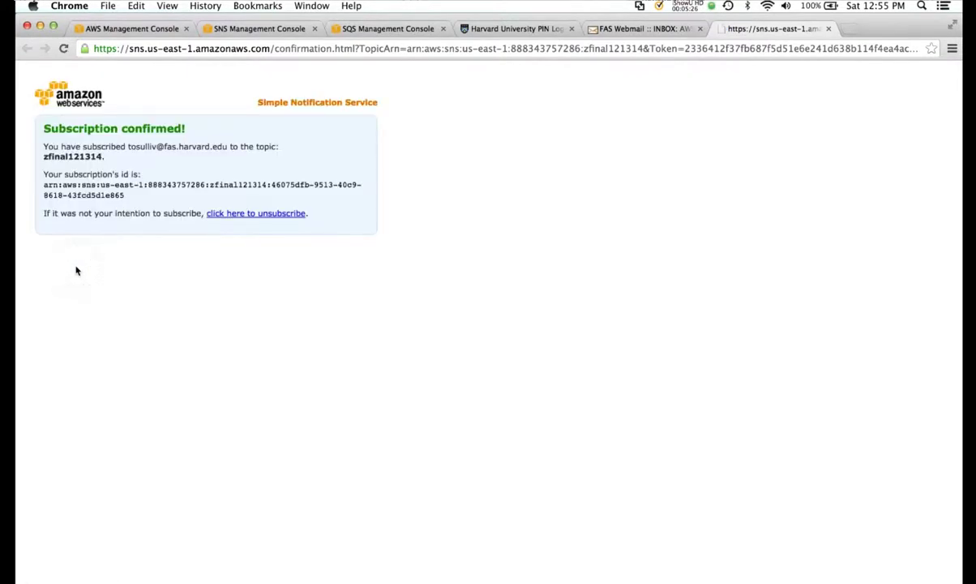
left_click(631, 31)
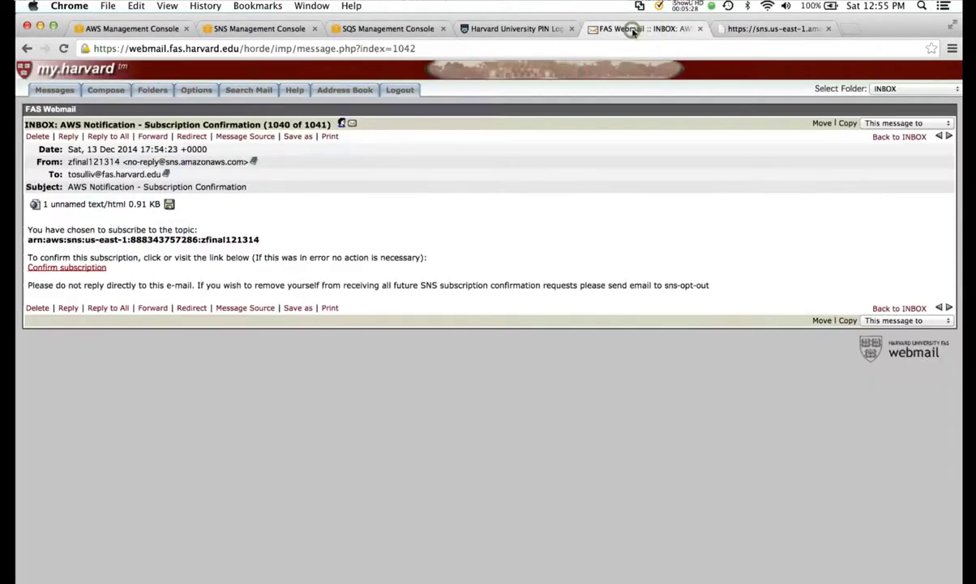
left_click(949, 137)
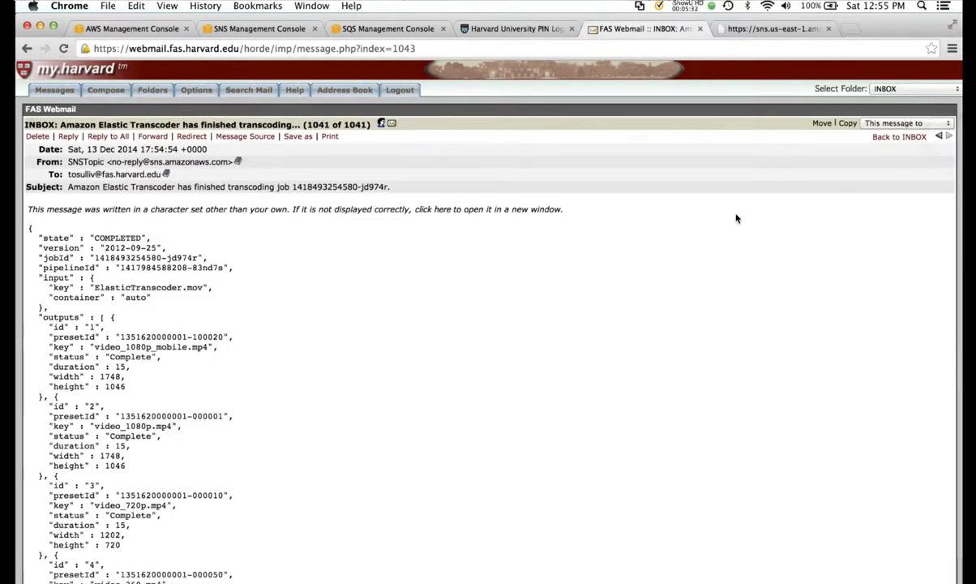
key("super+Tab")
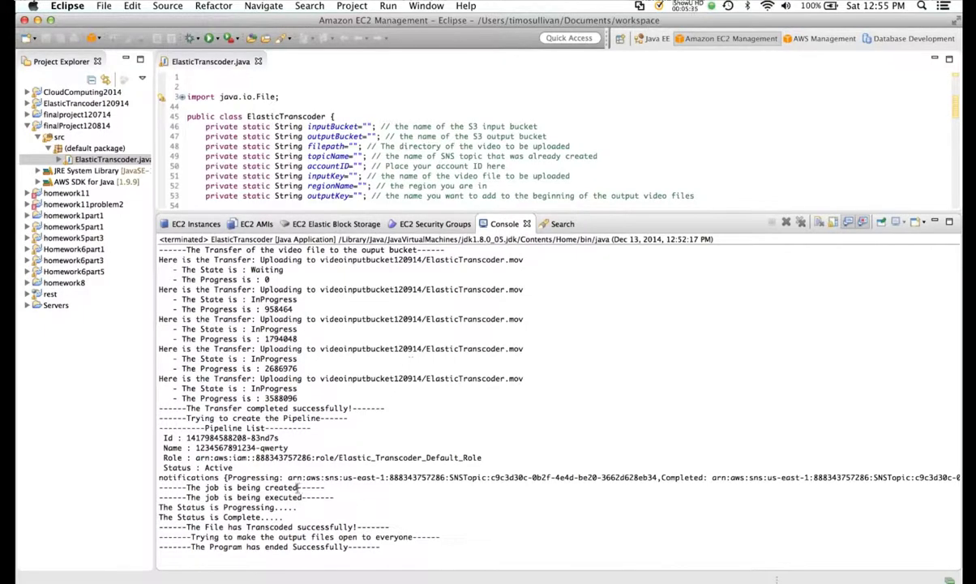
key("super+Tab")
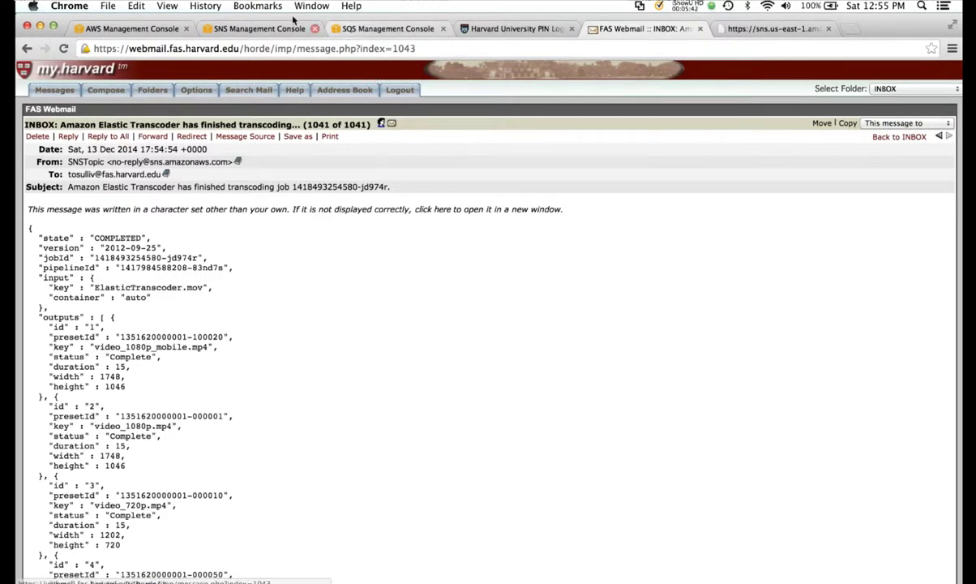
- Subscribe the zfinal121314 SQS queue to the zfinal121314 SNS topic via Queue Actions
left_click(362, 28)
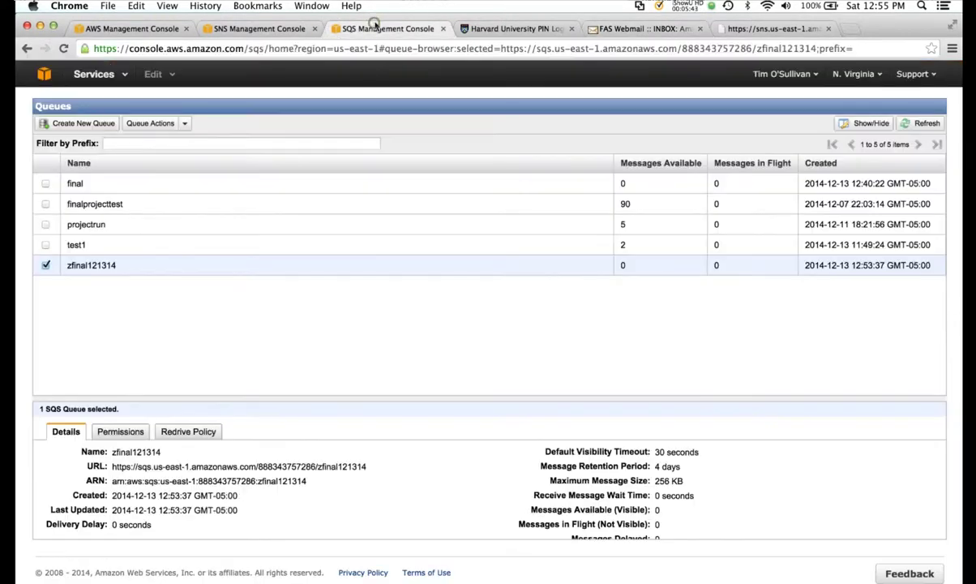
left_click(185, 126)
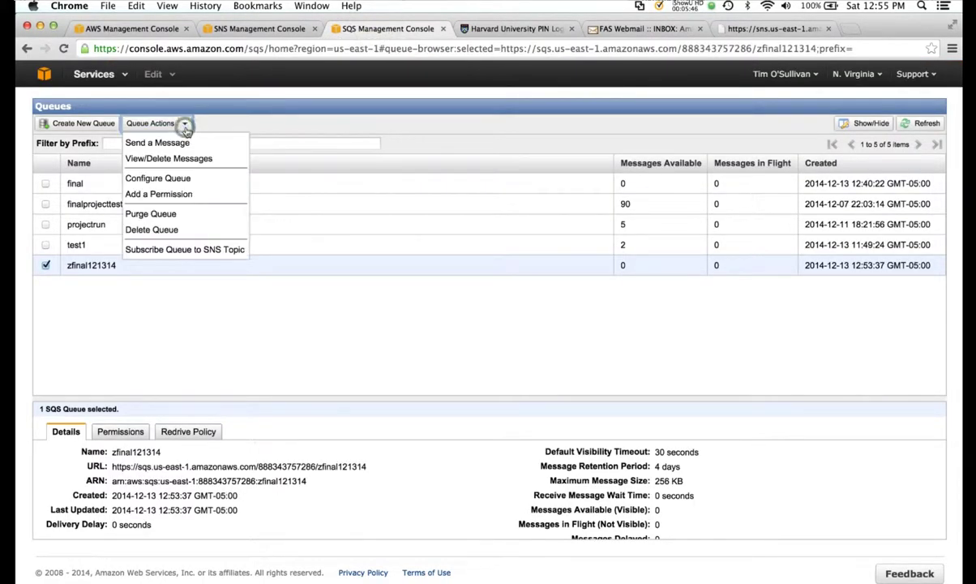
left_click(180, 250)
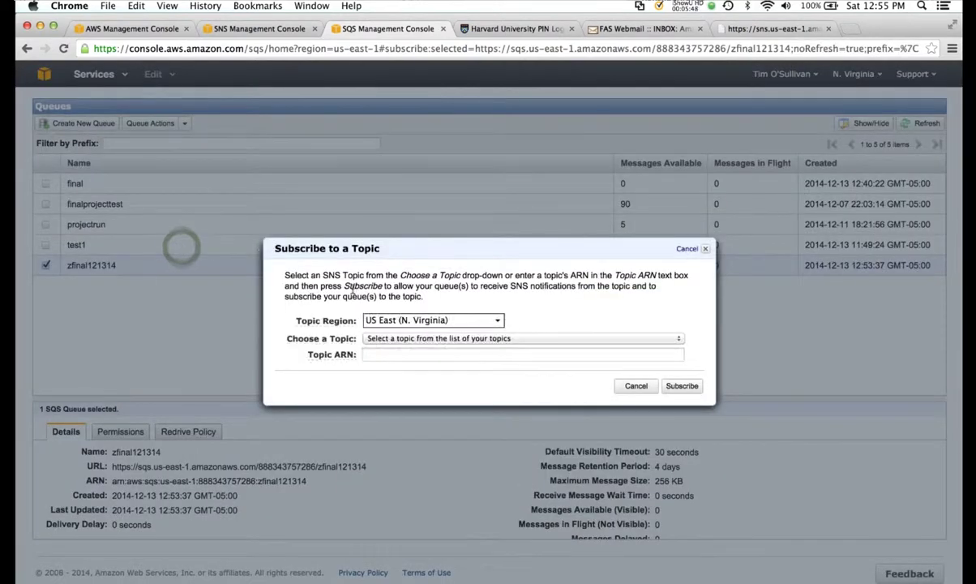
left_click(491, 338)
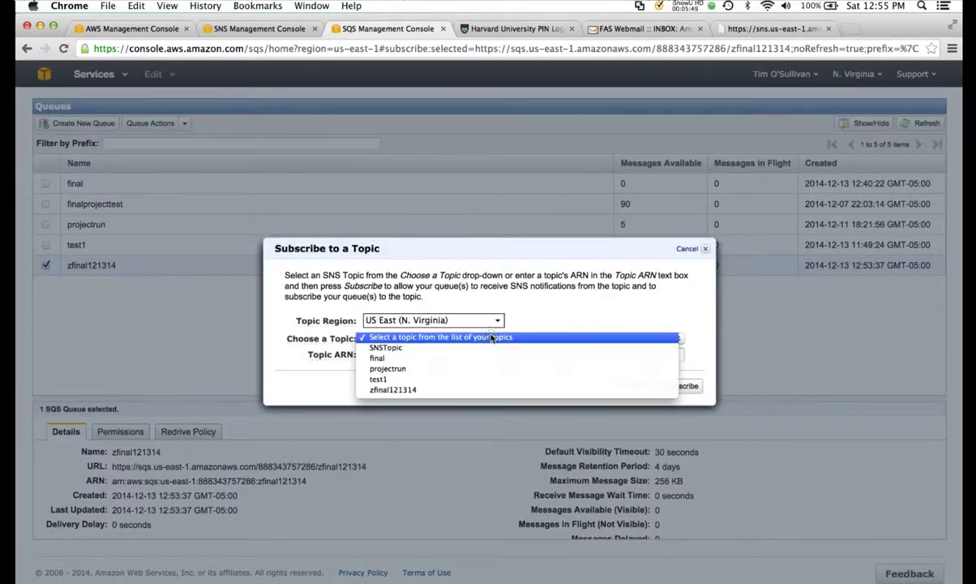
left_click(481, 389)
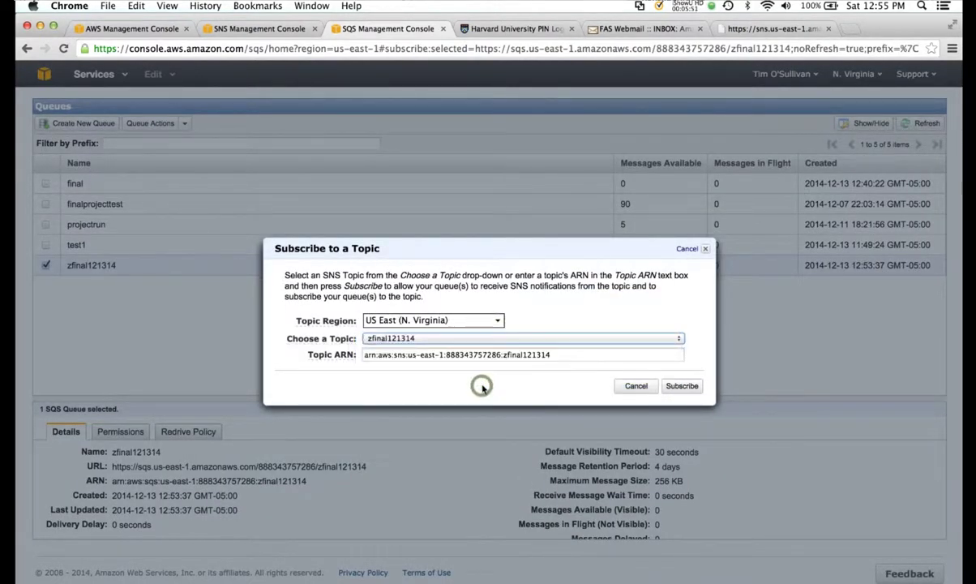
left_click(679, 386)
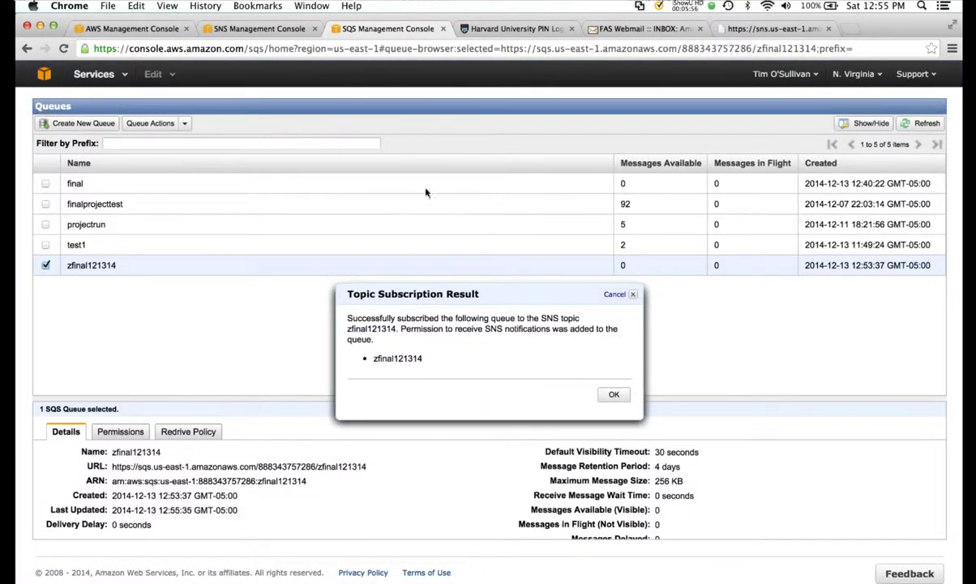
left_click(227, 29)
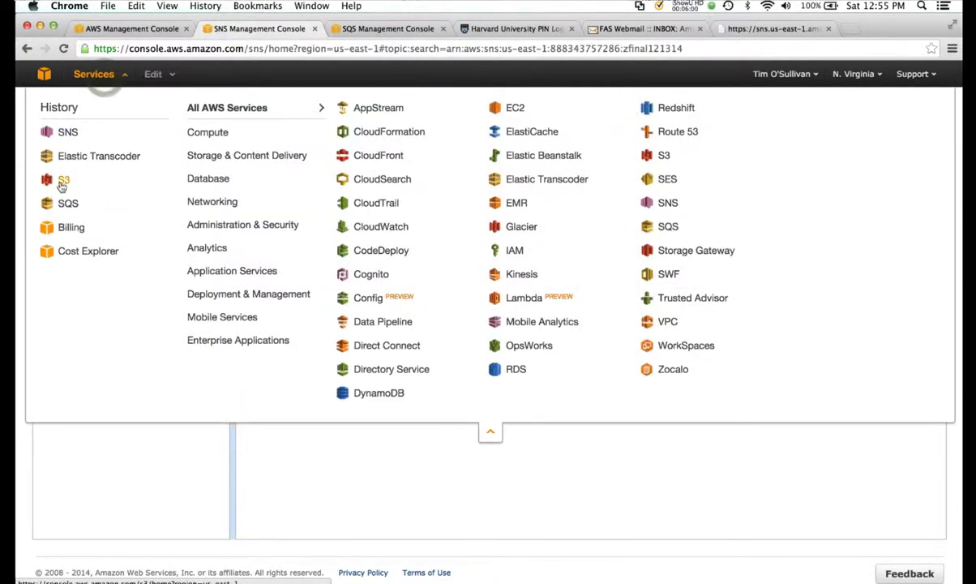
- Create the input bucket zfinal121314 in the US Standard region
left_click(61, 179)
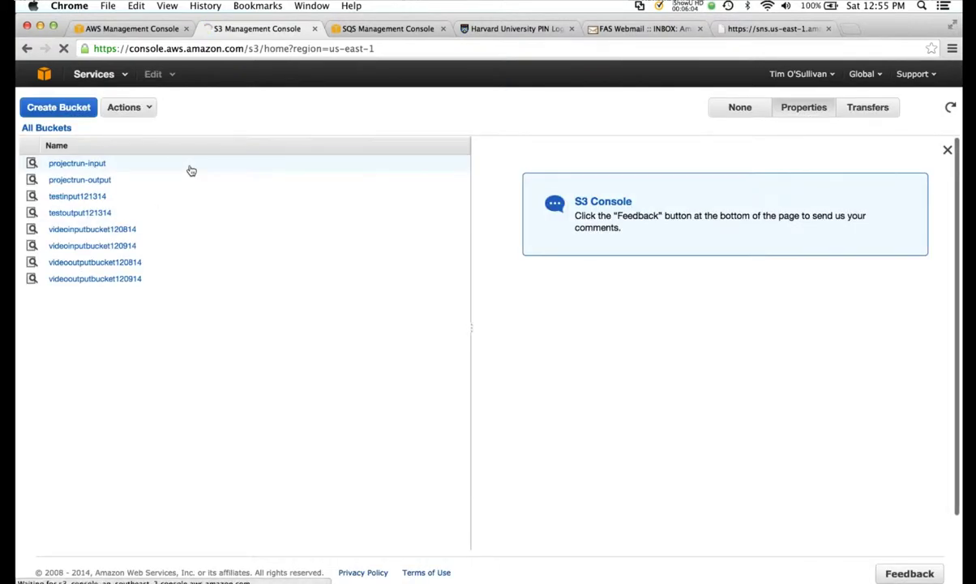
left_click(62, 112)
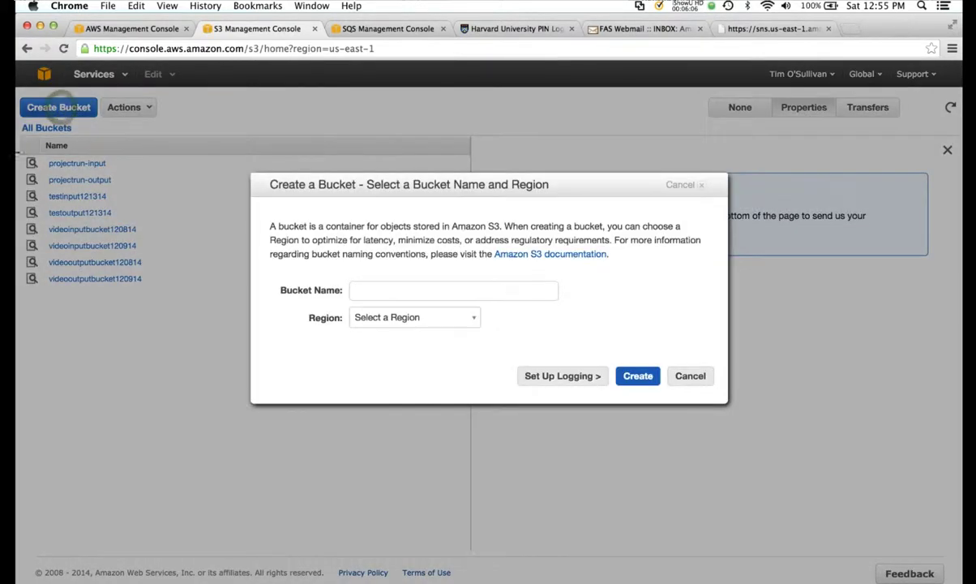
left_click(370, 291)
type("z")
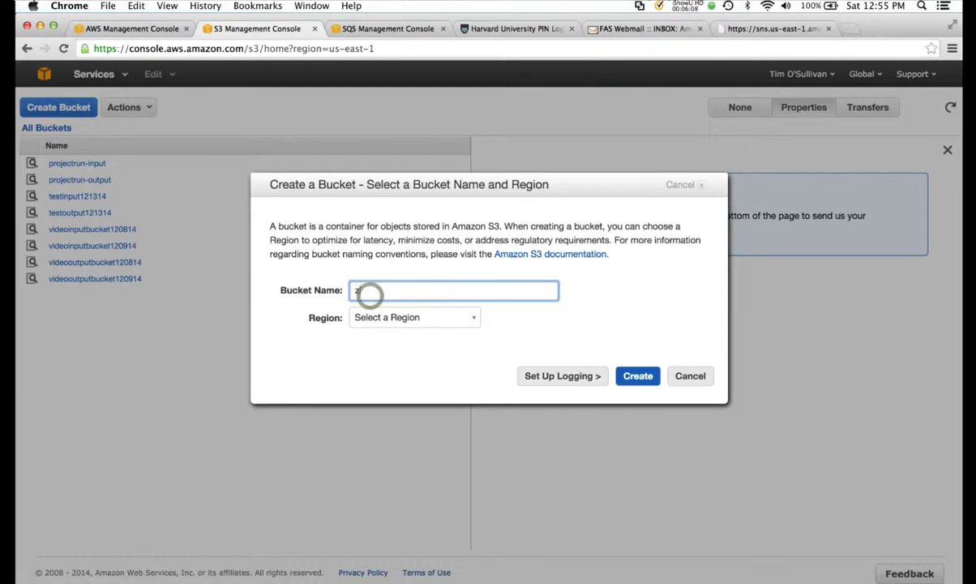
type("final121314")
left_click(446, 317)
left_click(439, 336)
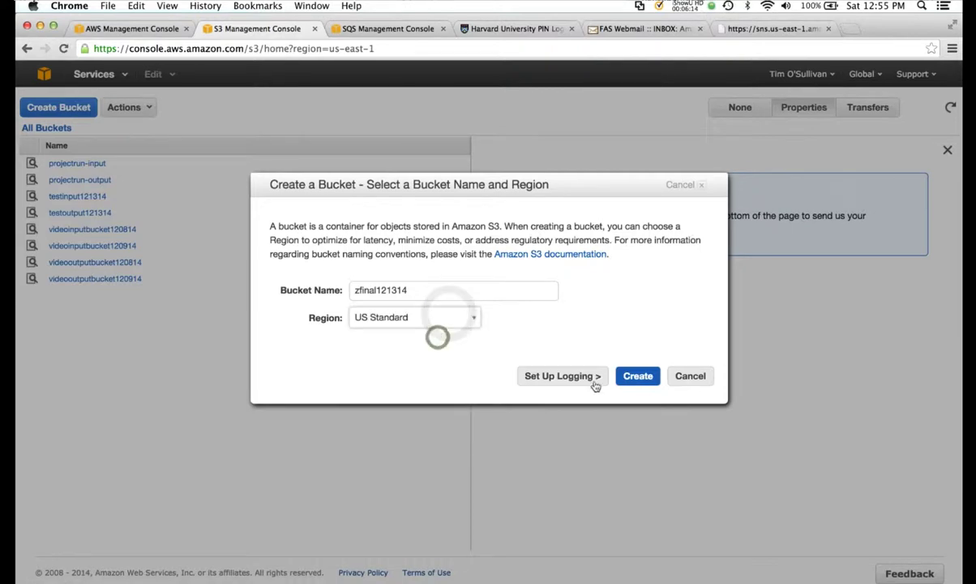
left_click(637, 377)
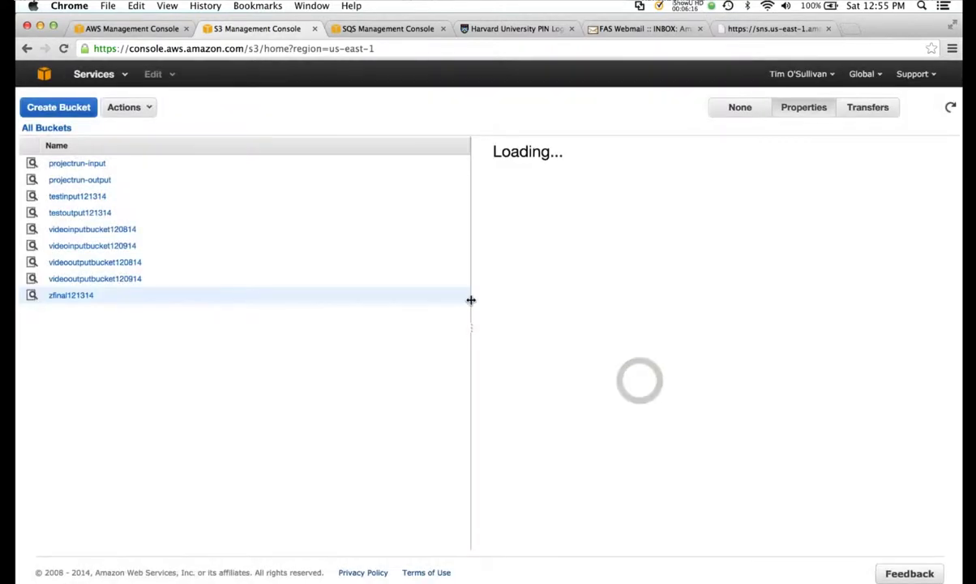
- Create the output bucket zfina121314output in the US Standard region
left_click(143, 112)
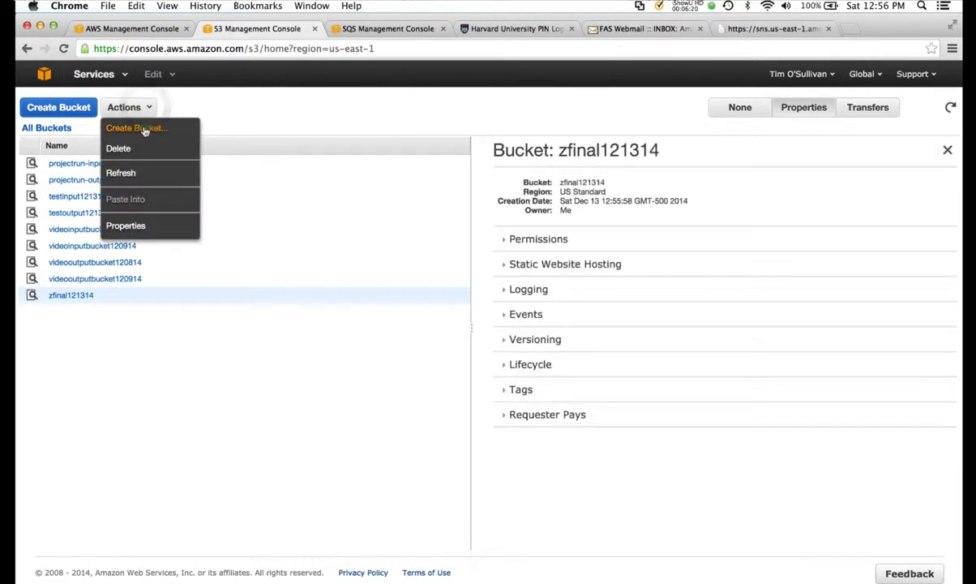
left_click(143, 129)
left_click(368, 285)
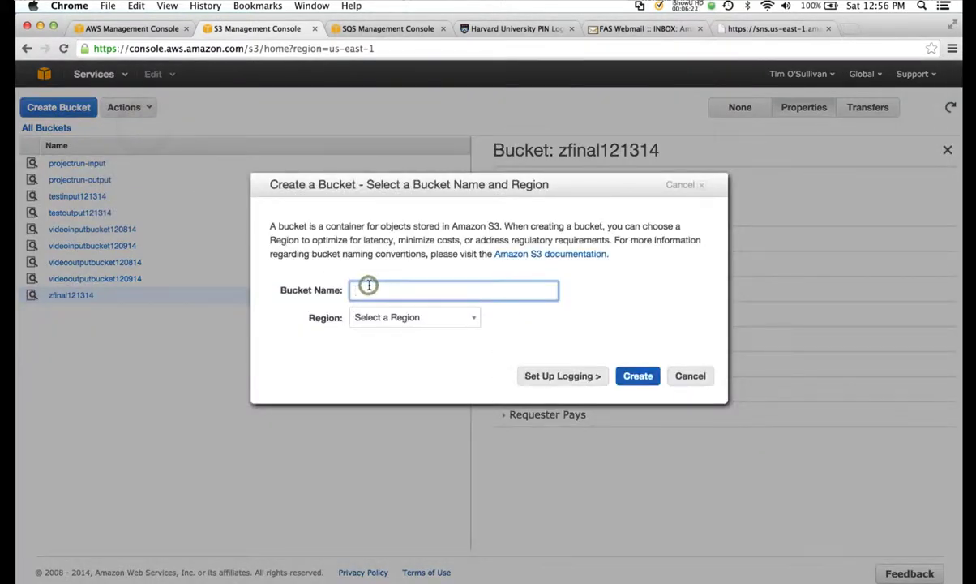
type("zfina121314outp")
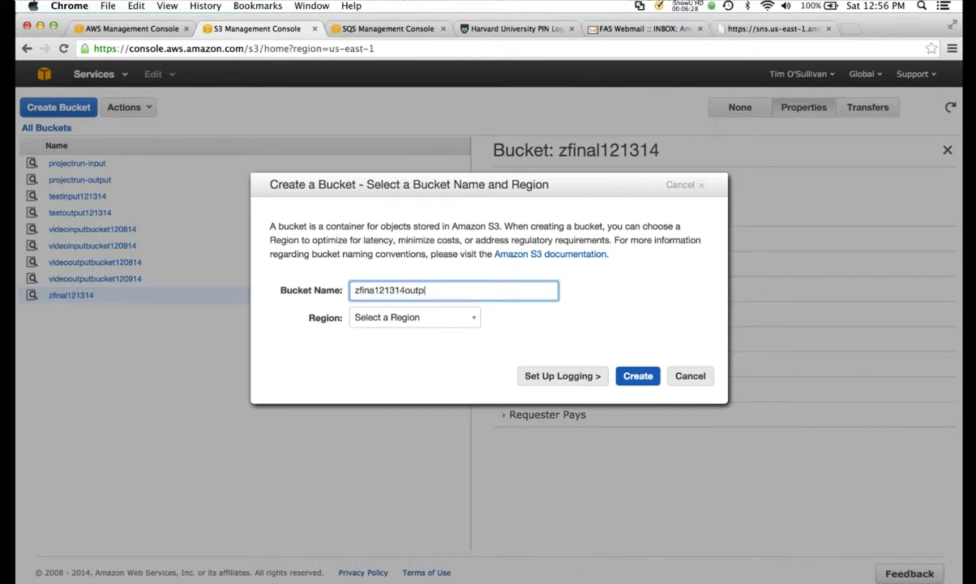
type("ut")
left_click(449, 317)
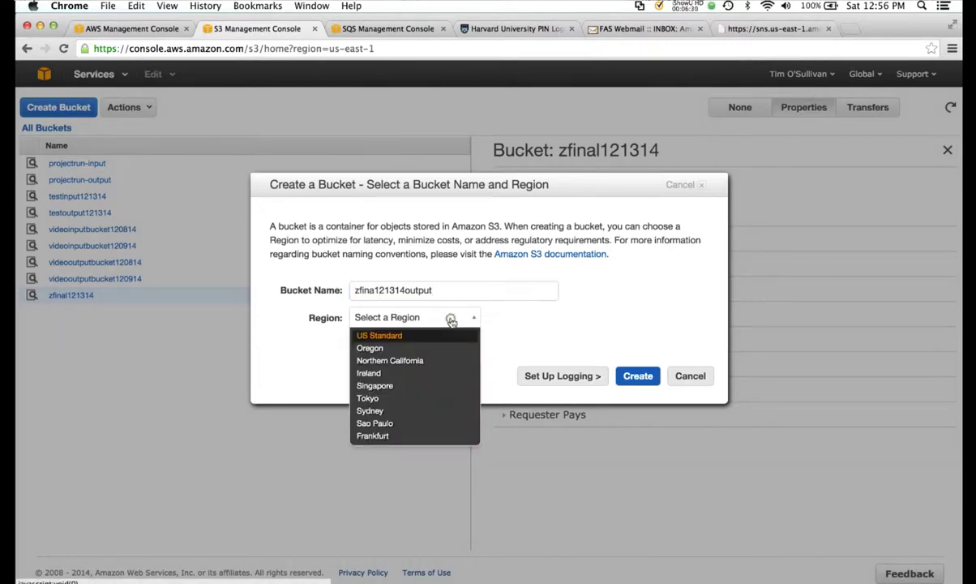
left_click(412, 337)
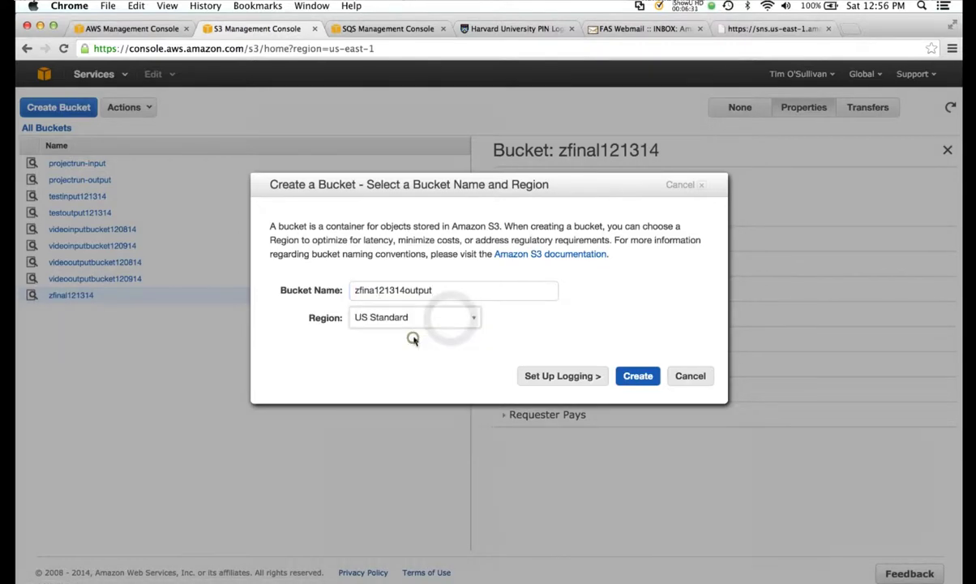
left_click(644, 378)
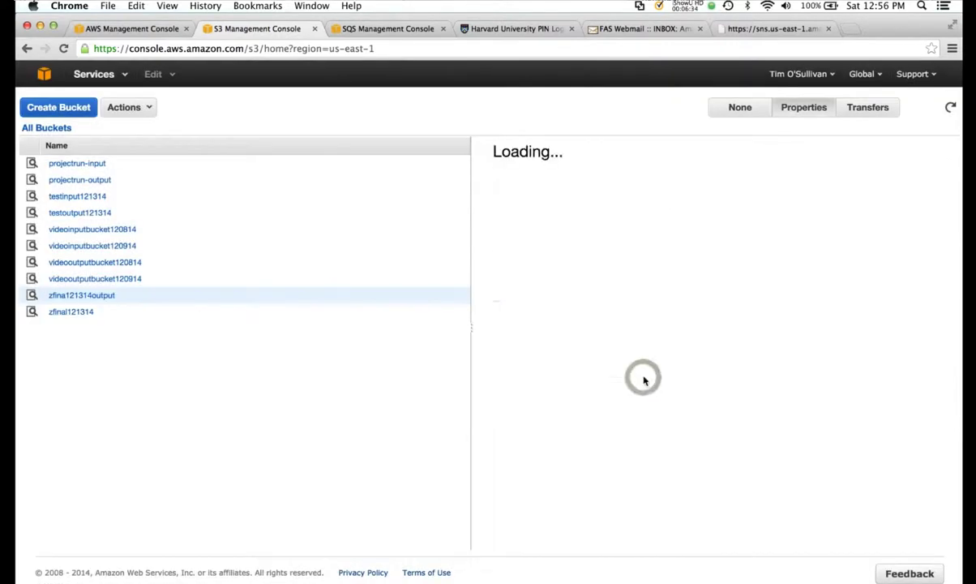
- Upload ElasticTranscoder.mov into the zfinal121314 bucket
left_click(73, 312)
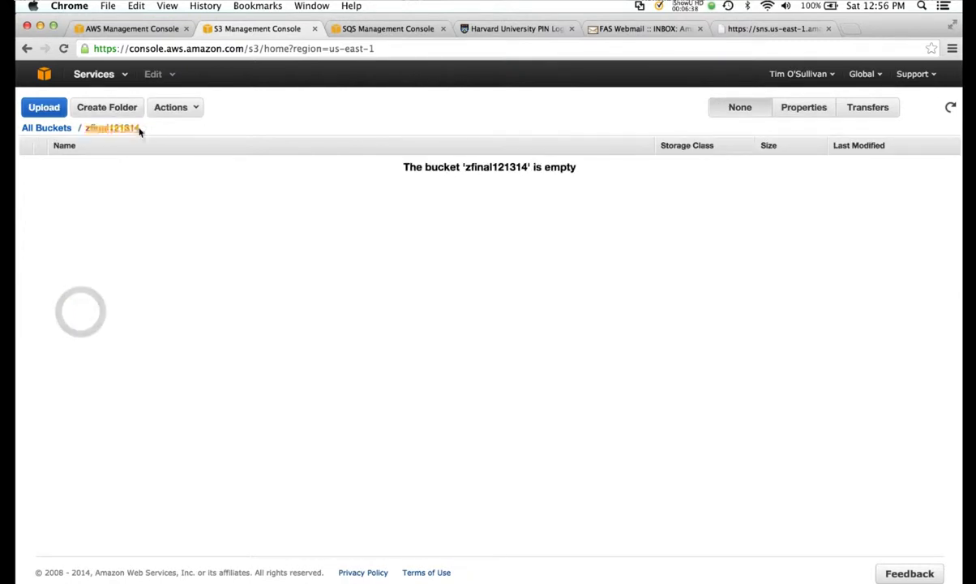
left_click(172, 107)
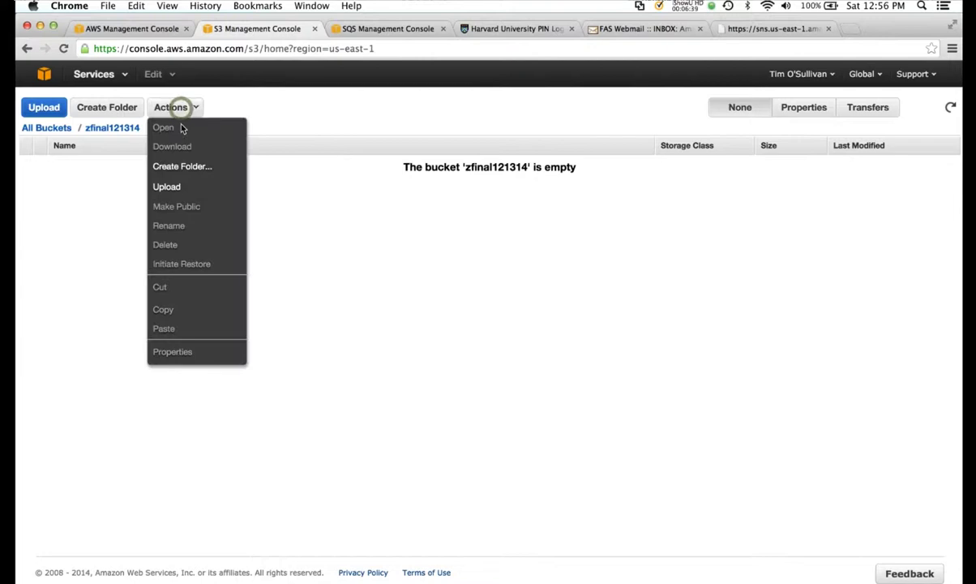
left_click(170, 187)
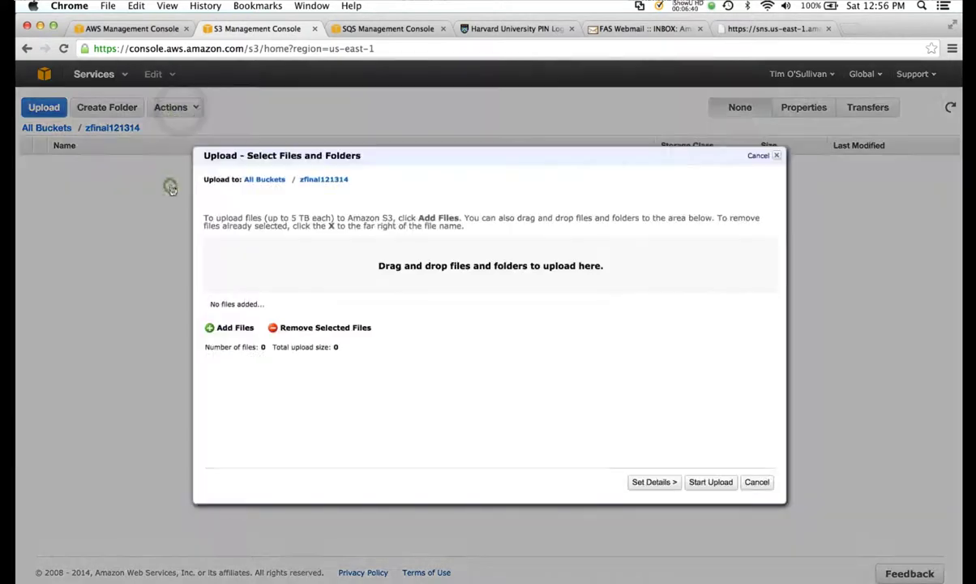
left_click(209, 328)
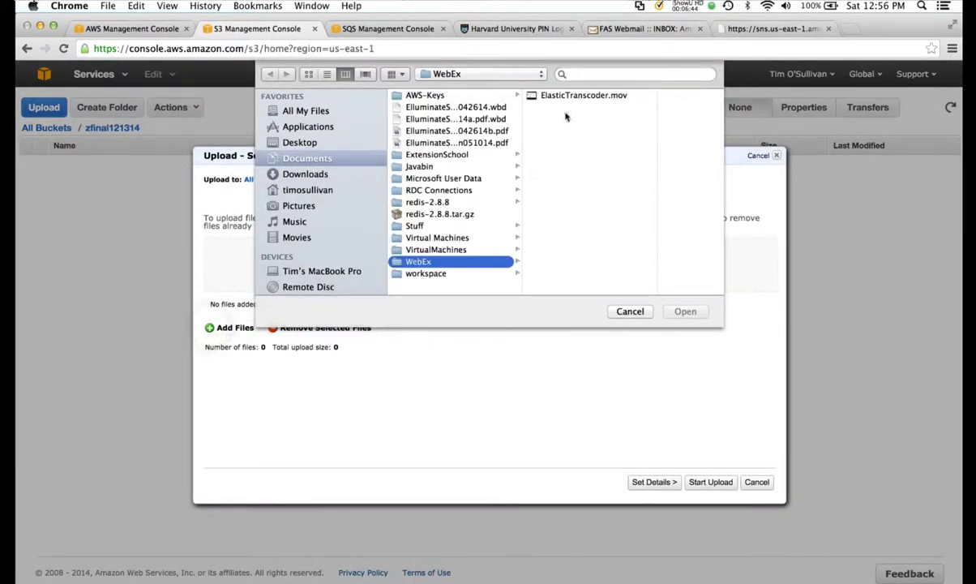
double_click(584, 95)
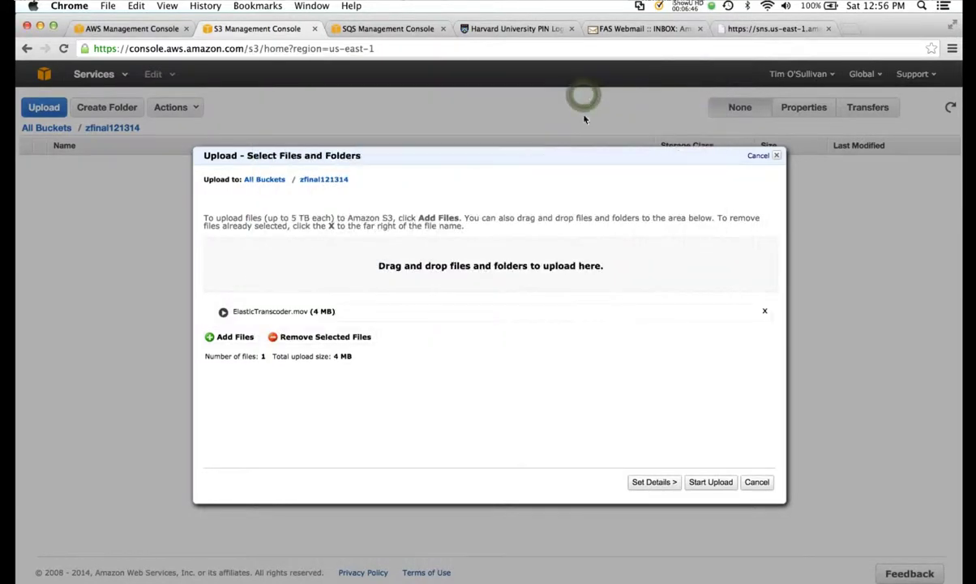
left_click(710, 482)
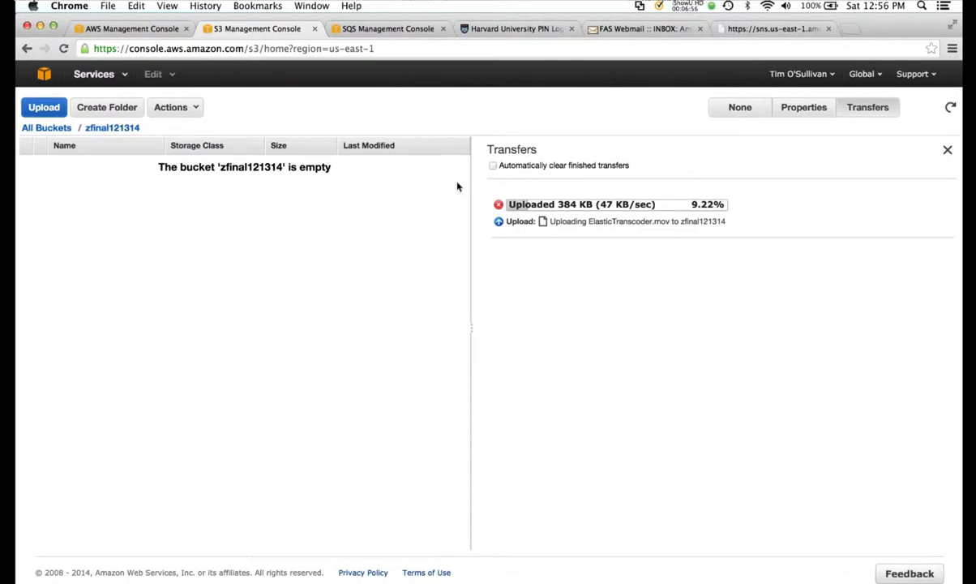
left_click(130, 29)
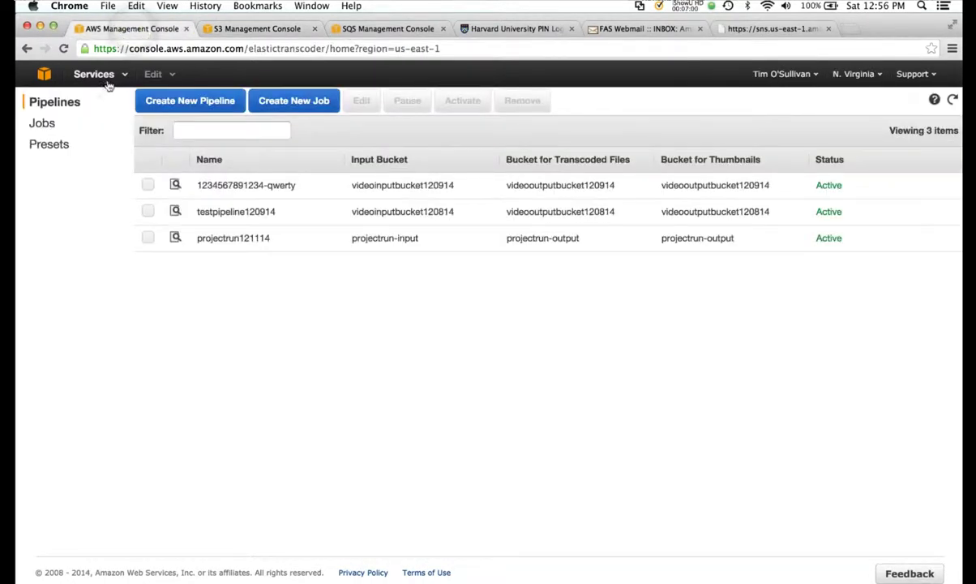
- Start a new pipeline named zfinal121314 with zfinal121314 as its input bucket
left_click(193, 100)
left_click(196, 182)
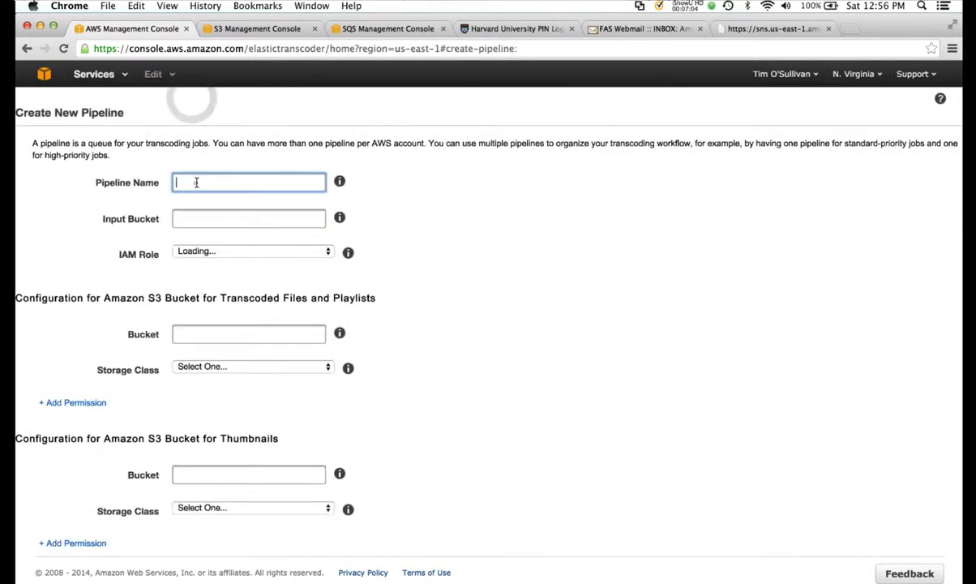
type("zfinal")
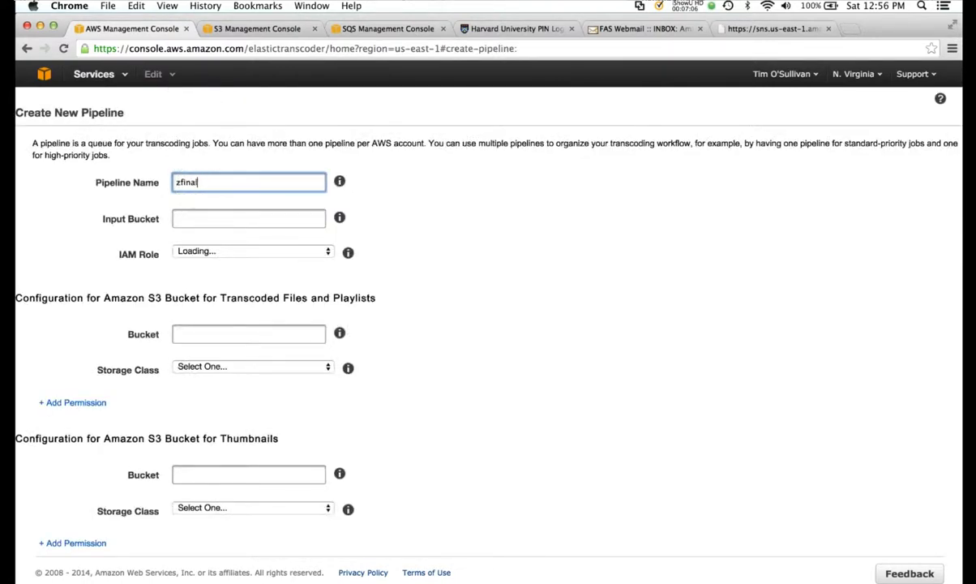
type("121314")
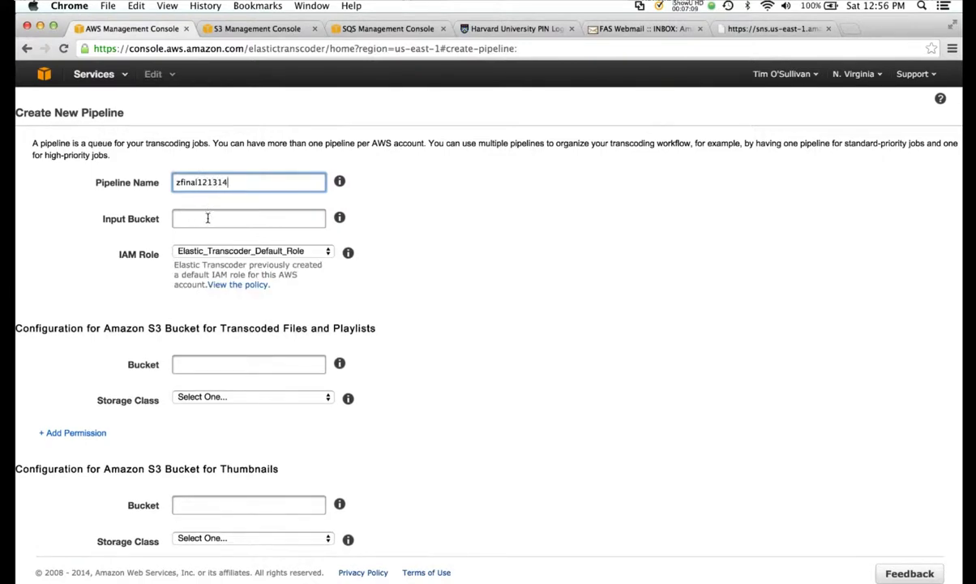
left_click(208, 219)
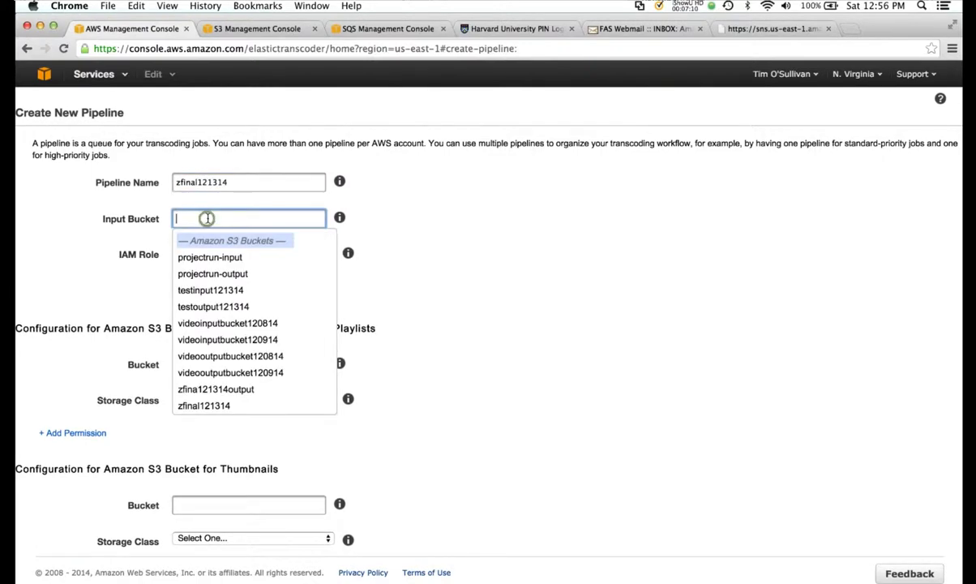
left_click(213, 404)
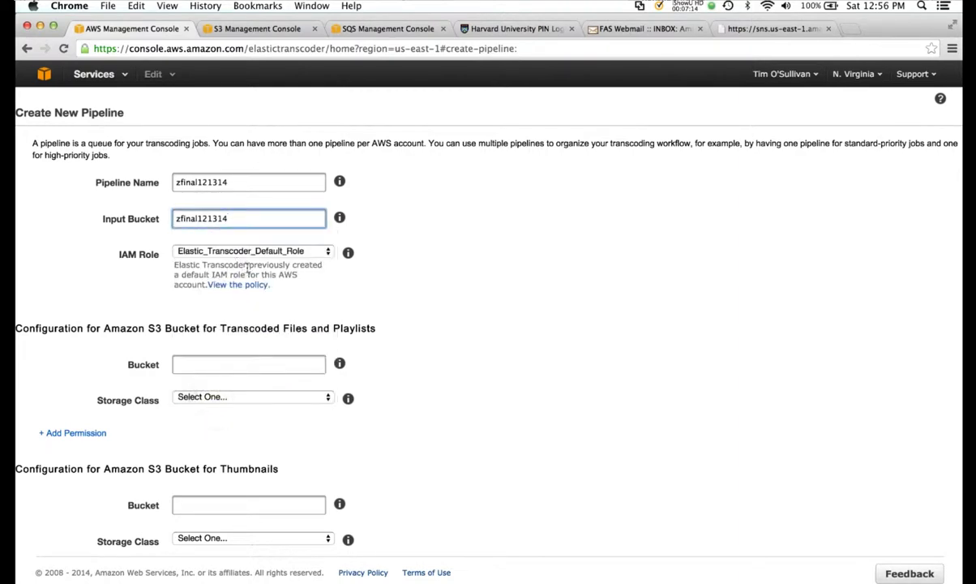
- Send transcoded files and thumbnails to zfina121314output with Standard storage, and create the pipeline
left_click(240, 369)
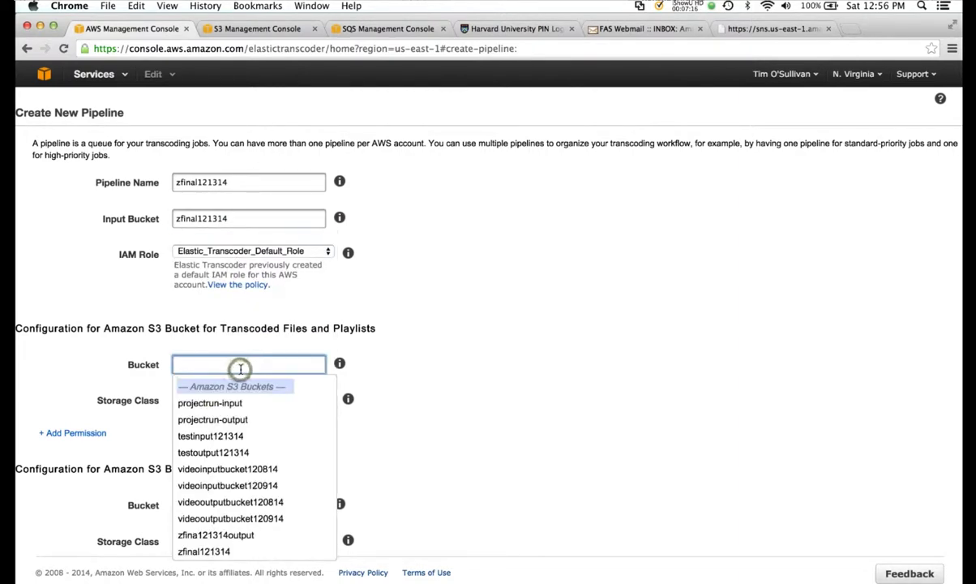
left_click(235, 535)
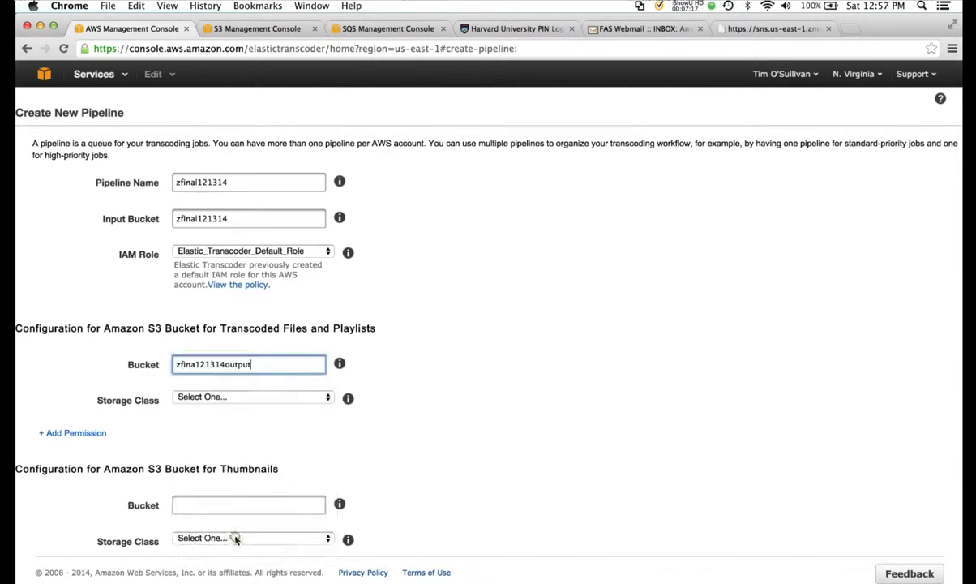
left_click(252, 397)
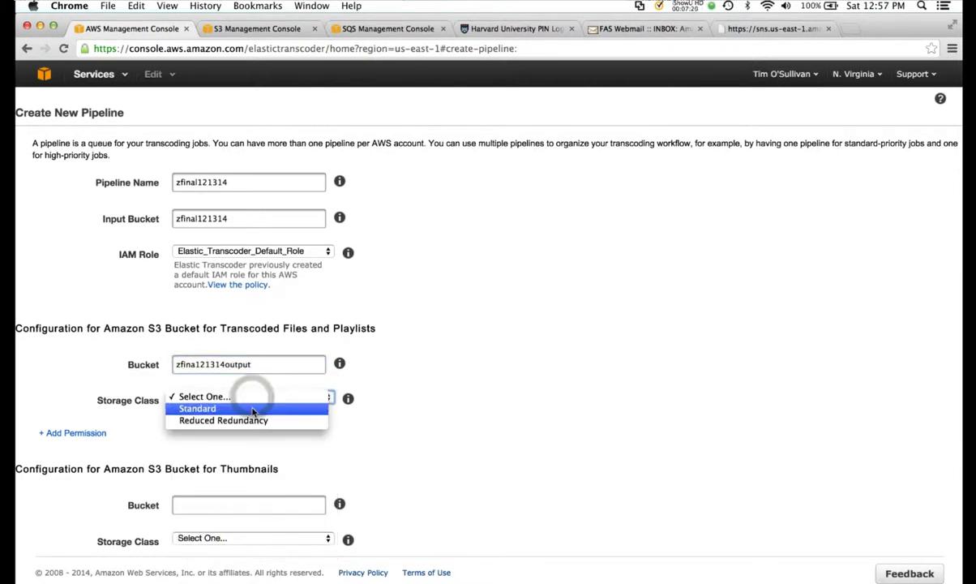
left_click(252, 409)
left_click(240, 505)
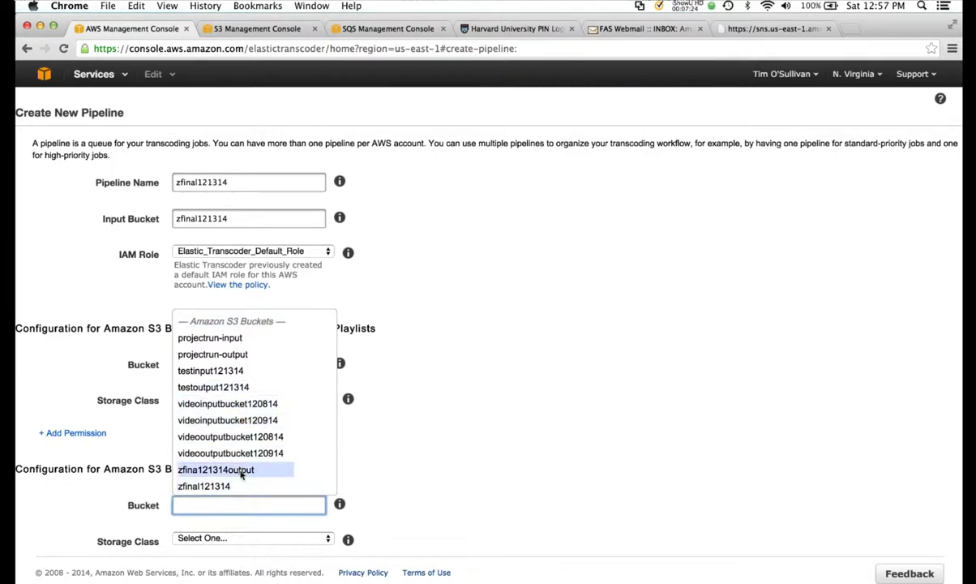
left_click(240, 470)
left_click(241, 536)
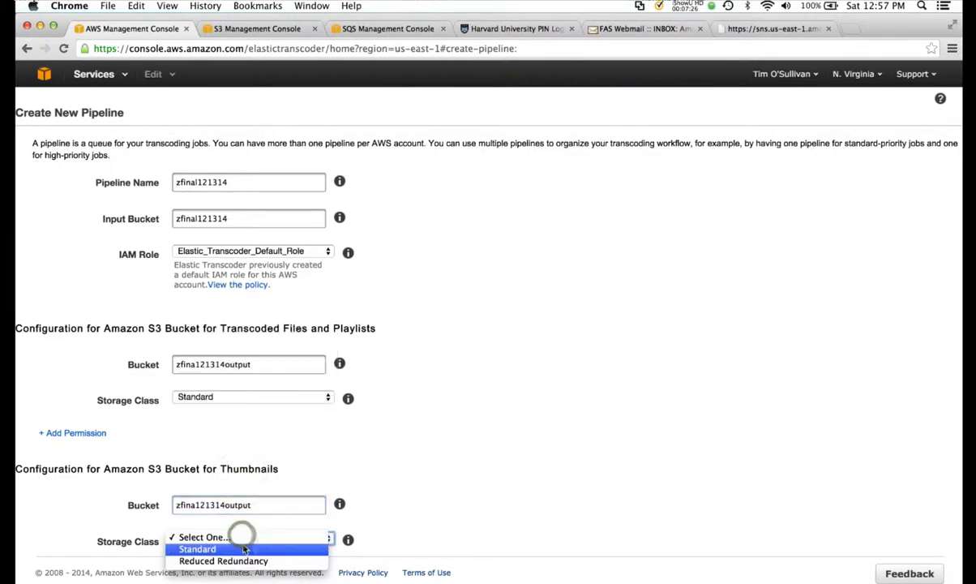
left_click(243, 549)
scroll(527, 514, "down", 3)
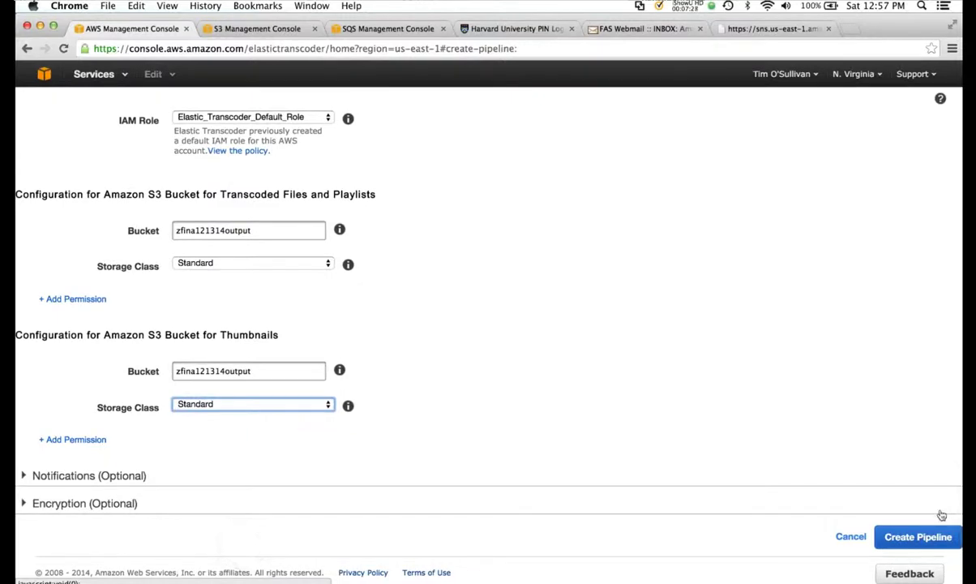
left_click(929, 536)
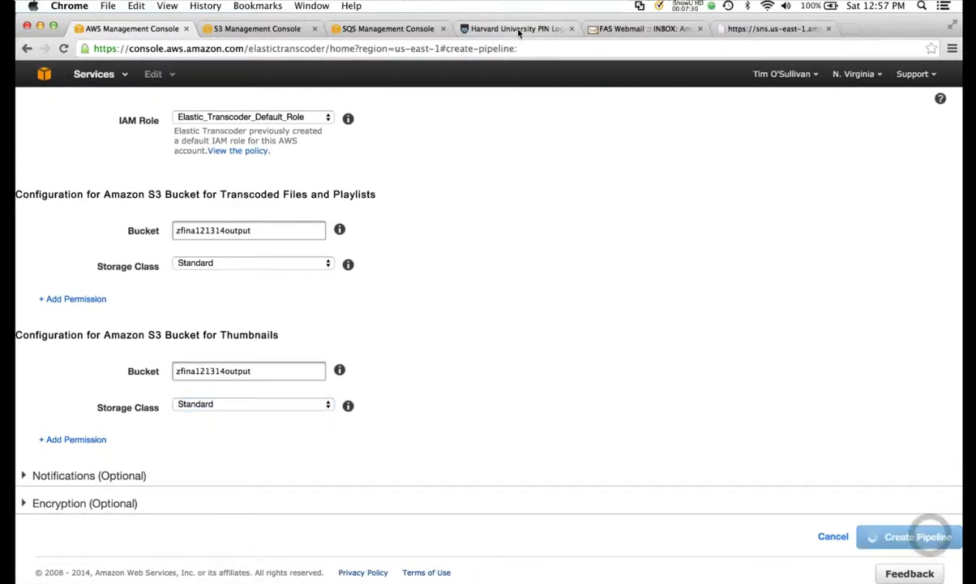
- Dismiss the subscription result, return to All Buckets, then view the zfinal121314 pipeline details
left_click(399, 28)
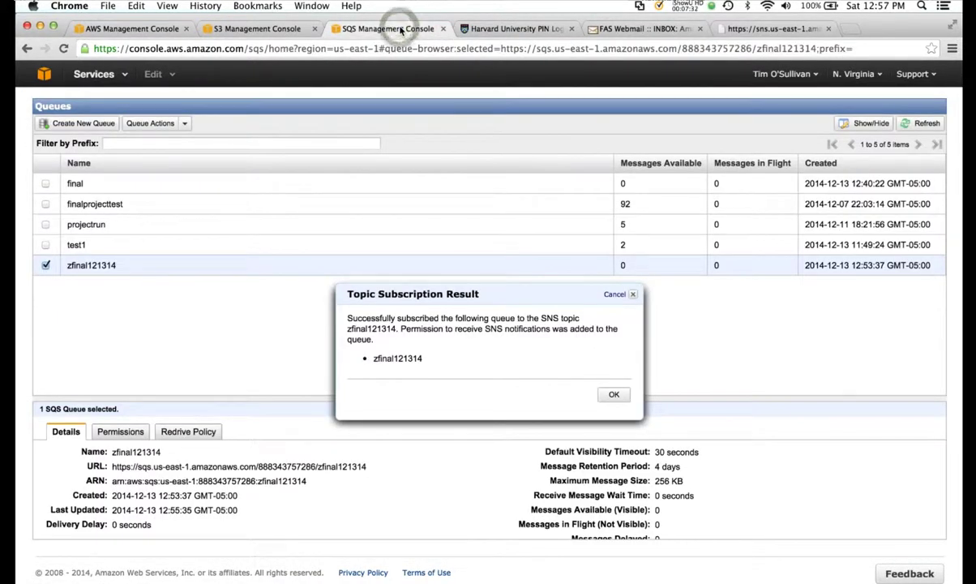
left_click(613, 396)
left_click(252, 29)
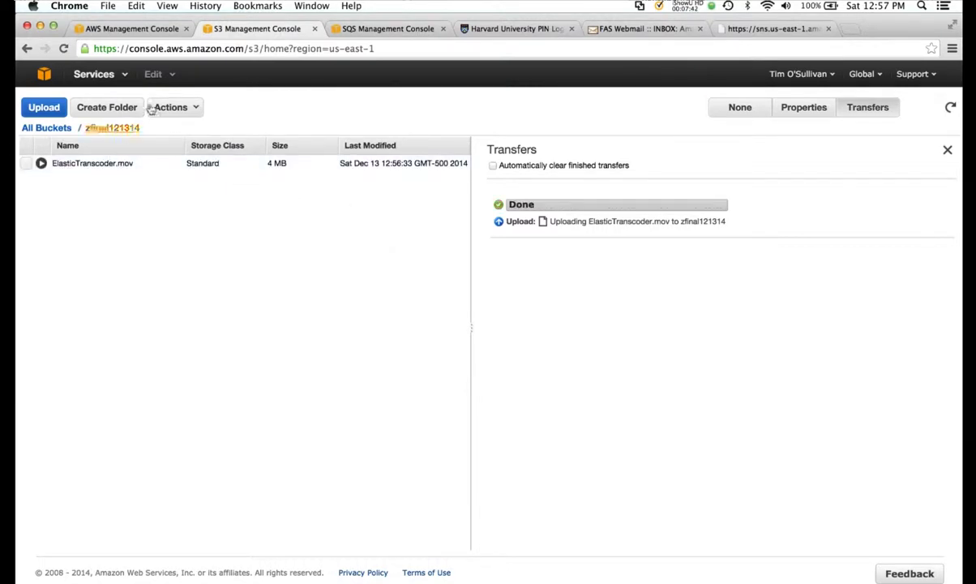
left_click(60, 128)
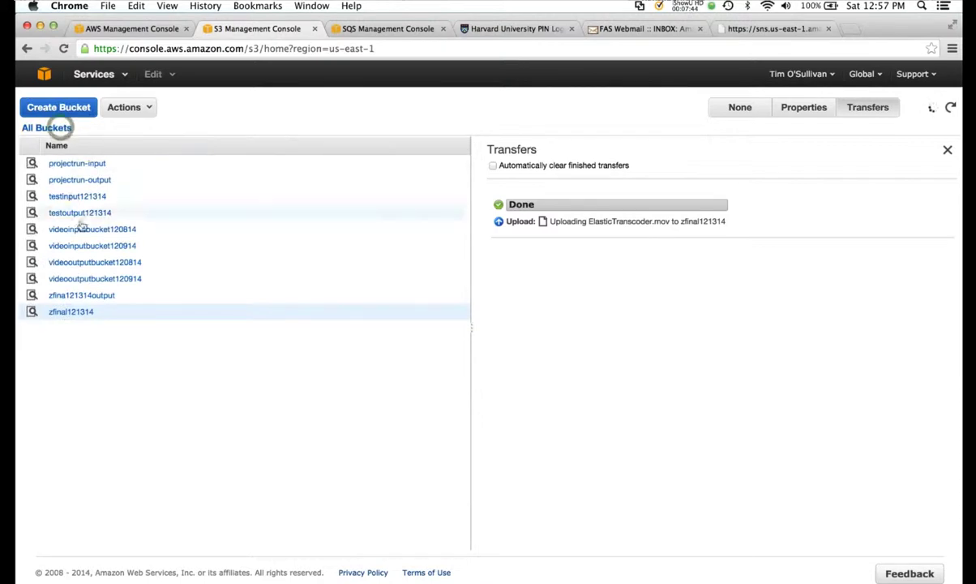
left_click(151, 30)
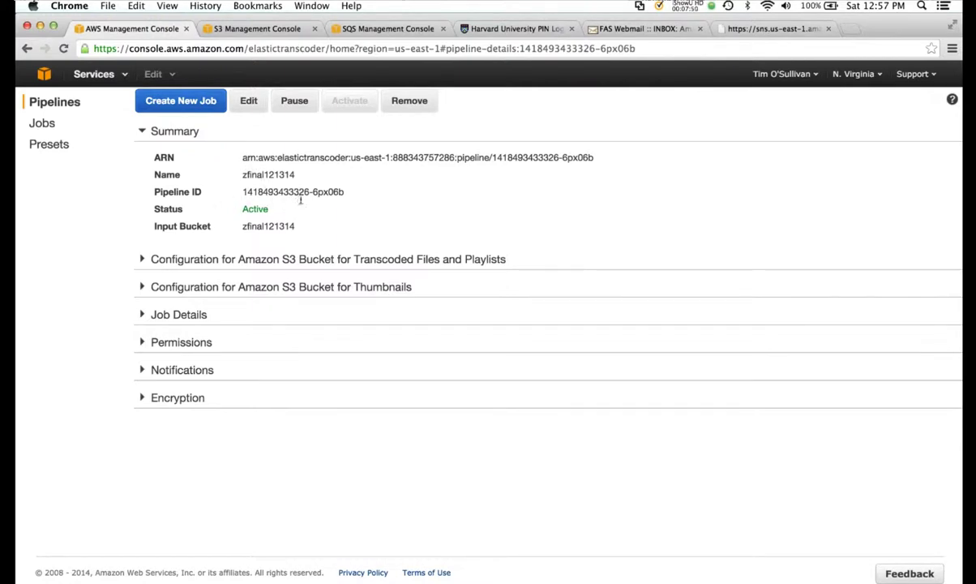
- Start a new job on pipeline zfinal121314 using ElasticTranscoder.mov as the input key
left_click(184, 107)
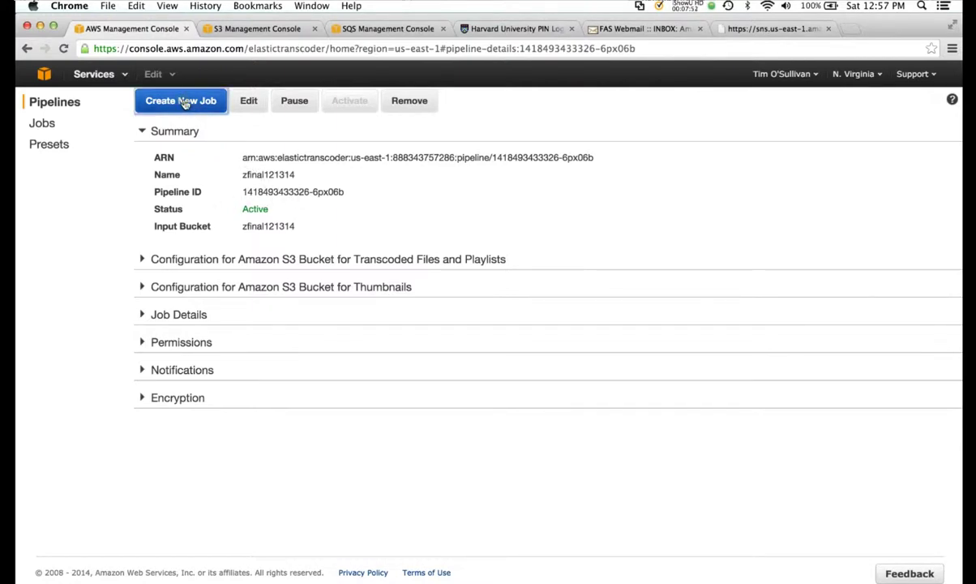
left_click(238, 161)
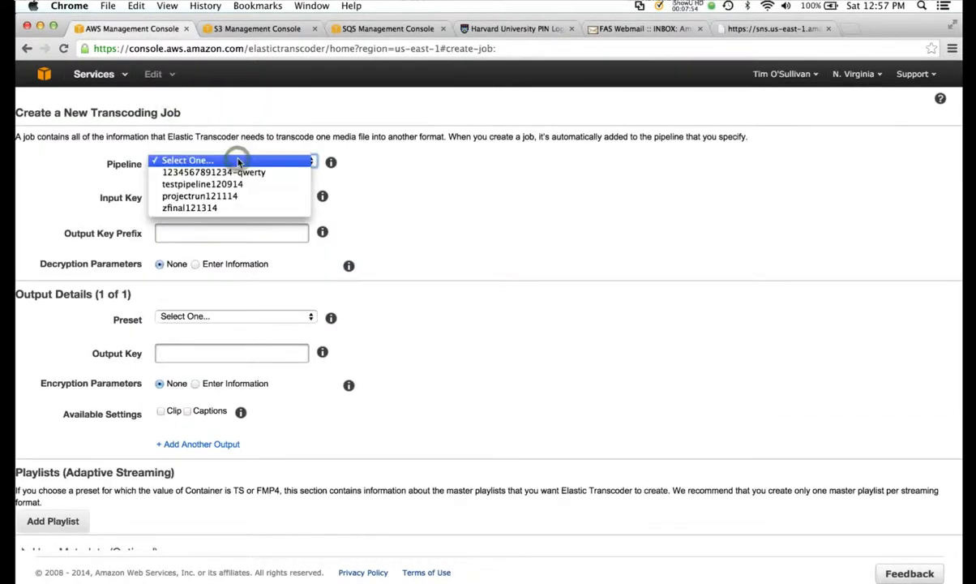
left_click(231, 206)
left_click(230, 202)
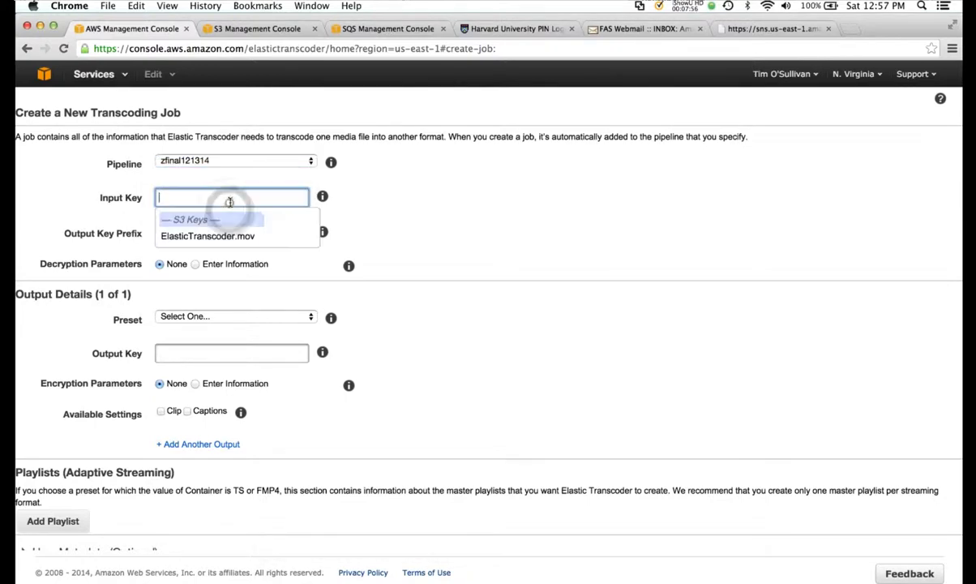
left_click(230, 237)
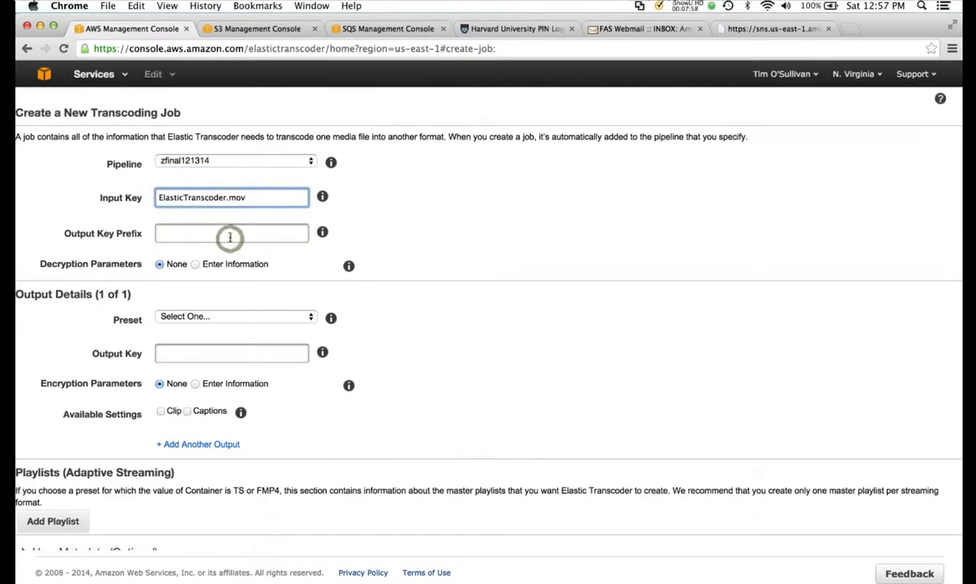
- Set output prefix video/, preset Generic 1080p, output key outputfile.mp4, and submit the job
left_click(223, 232)
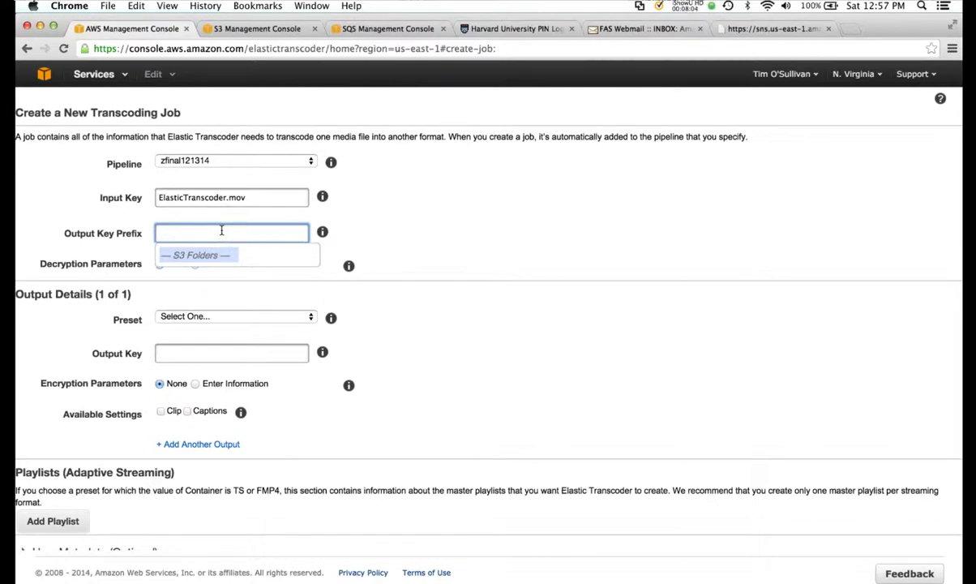
type("video/")
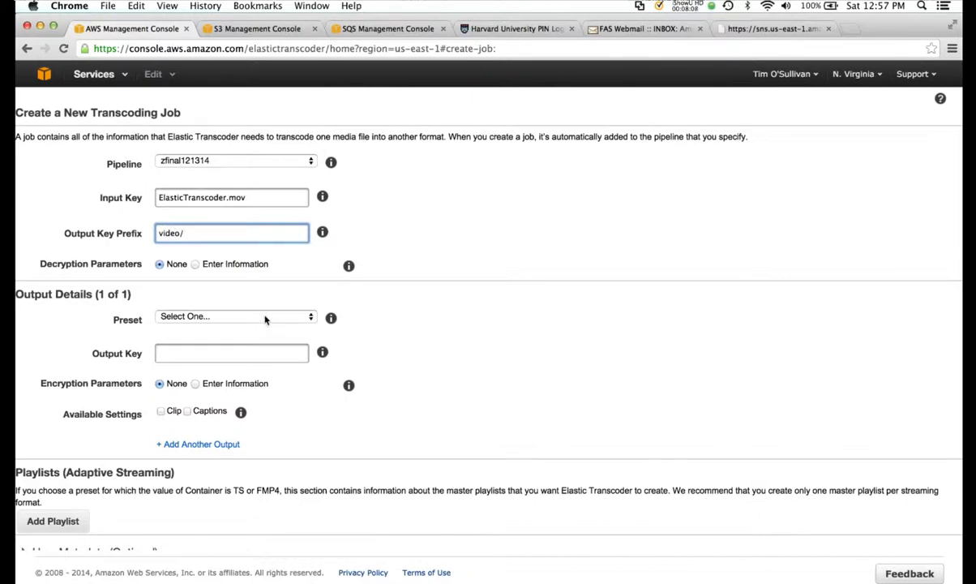
left_click(264, 319)
left_click(270, 327)
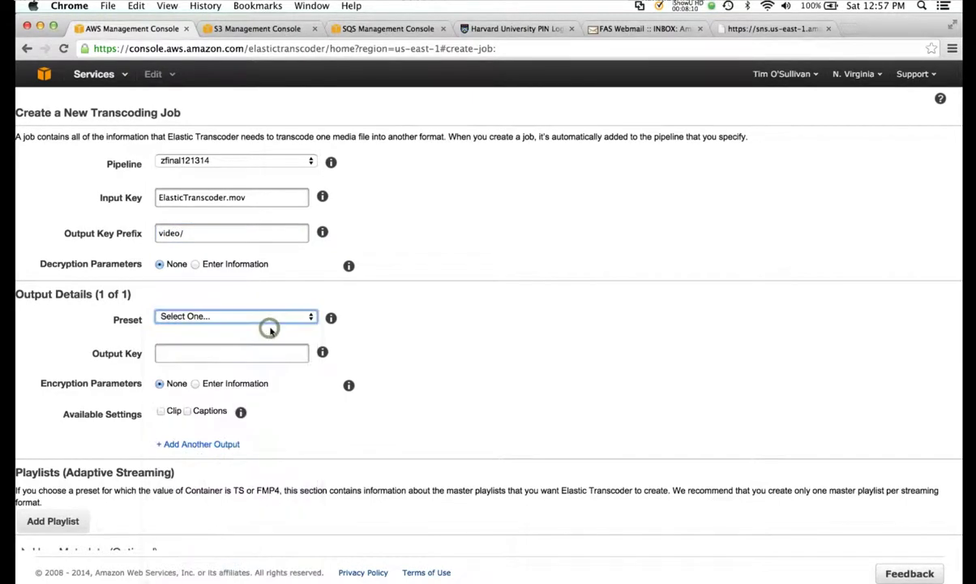
left_click(261, 353)
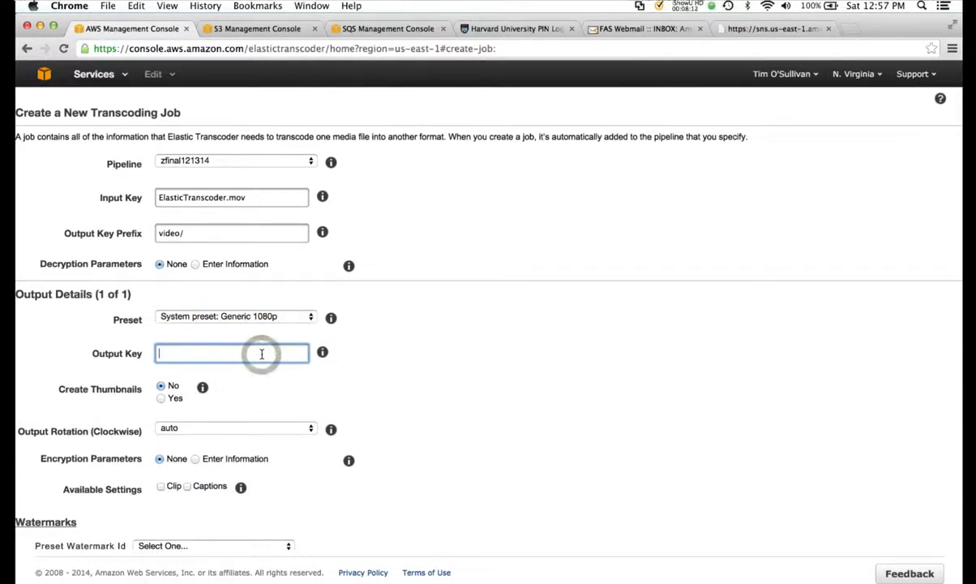
type("outputfile.mp4")
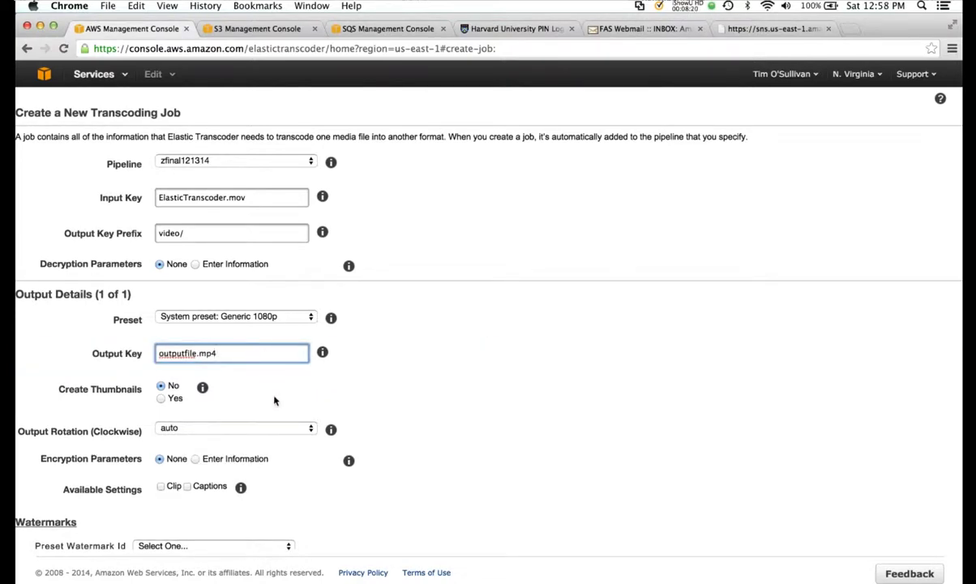
scroll(354, 408, "down", 5)
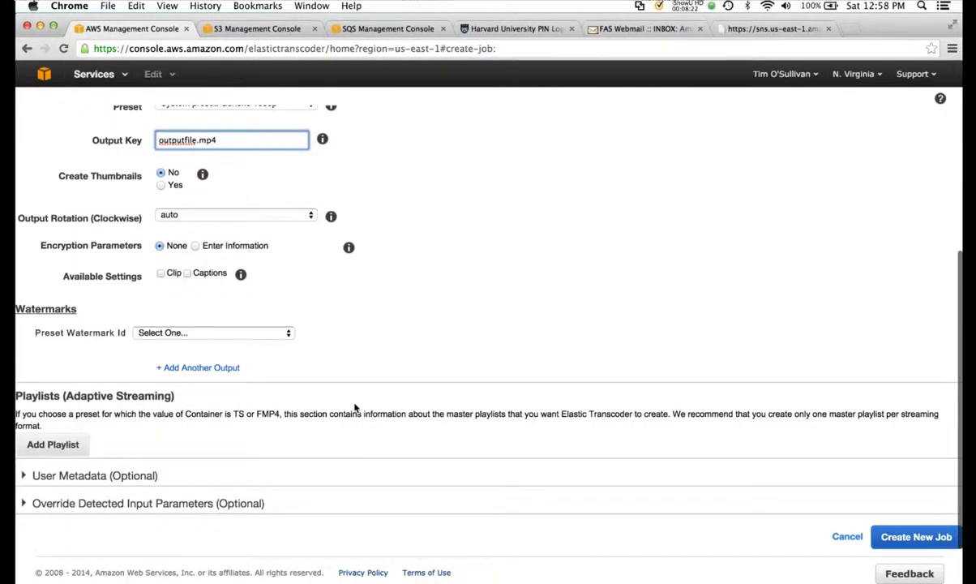
left_click(900, 536)
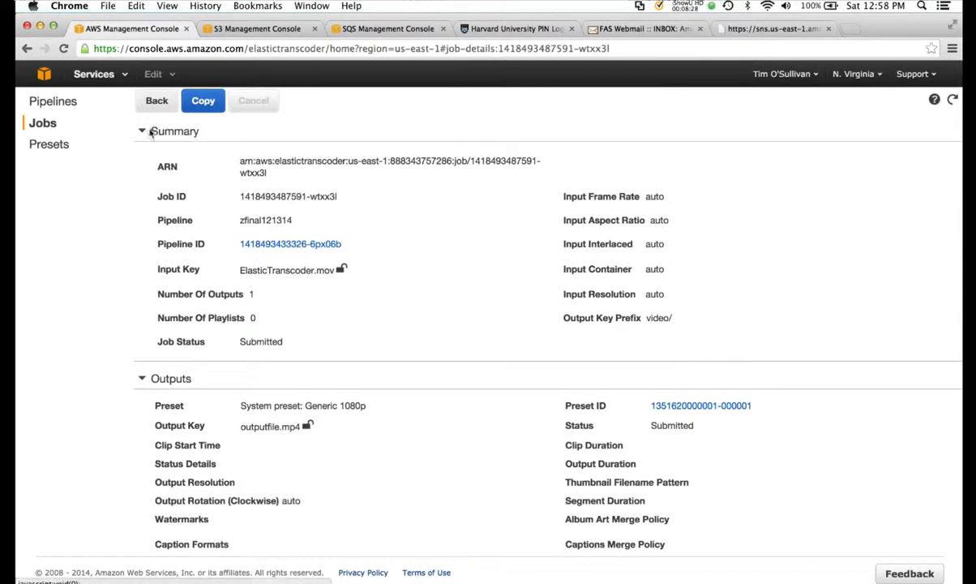
- Search the jobs on pipeline zfinal121314 and refresh to track the ElasticTranscoder.mov job
left_click(42, 122)
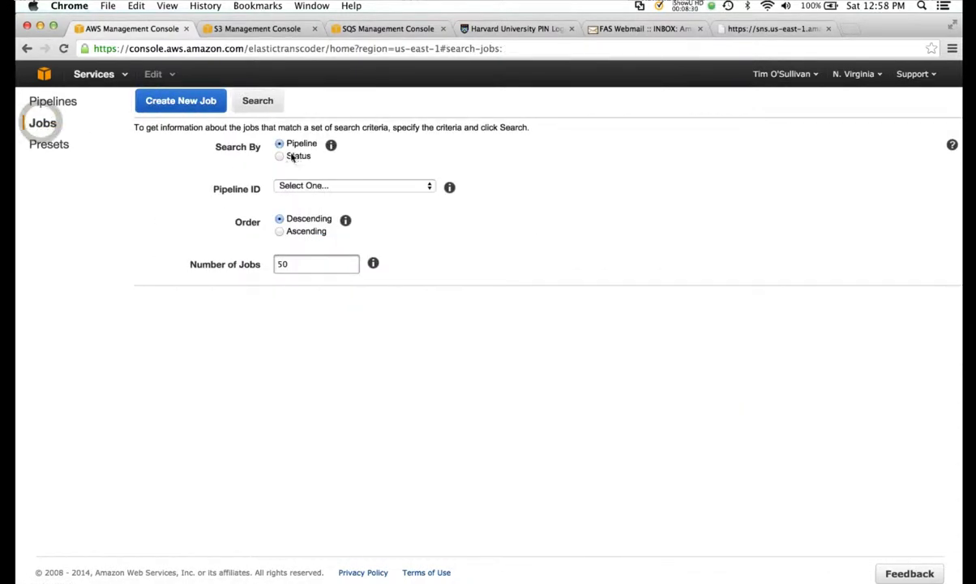
left_click(307, 185)
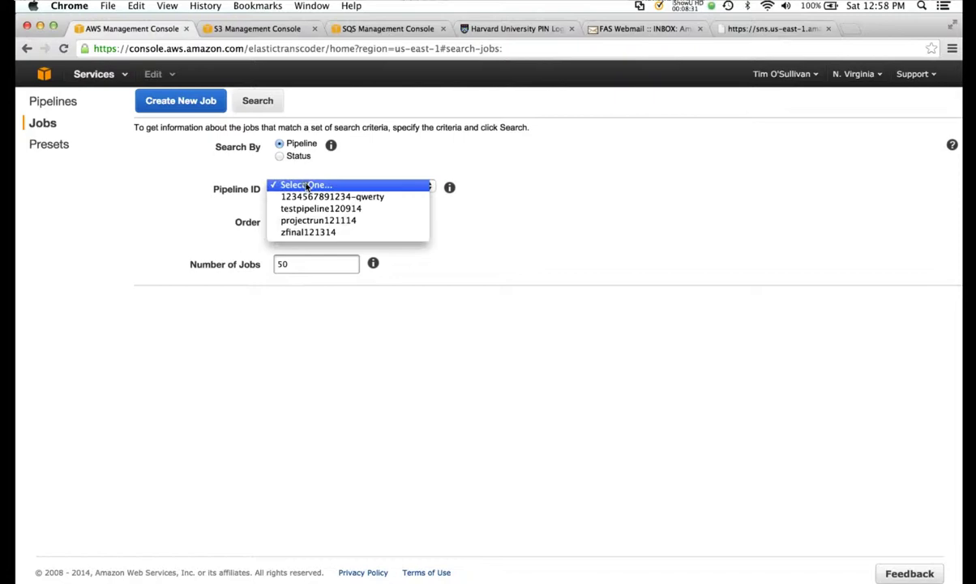
left_click(307, 233)
left_click(258, 100)
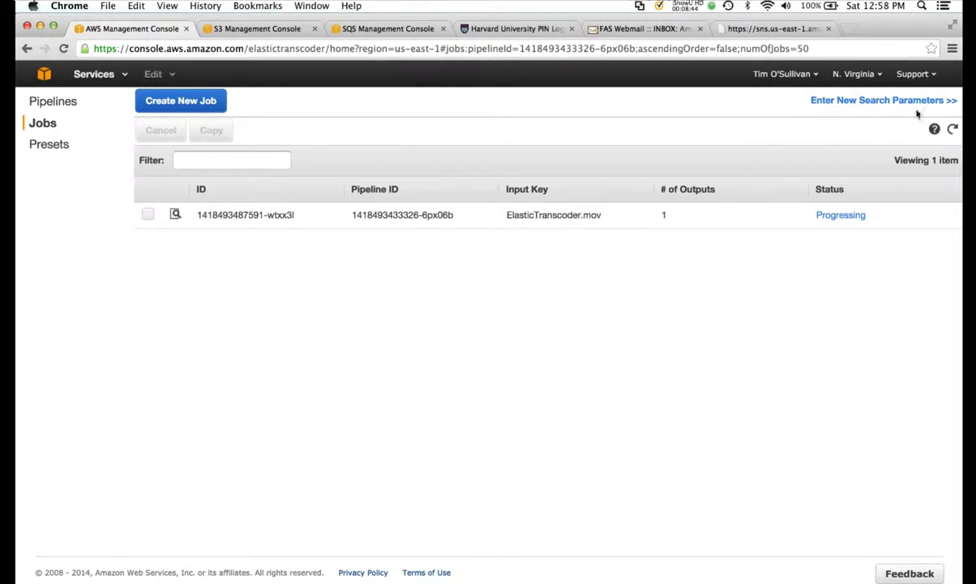
left_click(953, 129)
- Read the transcoding notification emails, then refresh the jobs list to see the job Complete
left_click(644, 29)
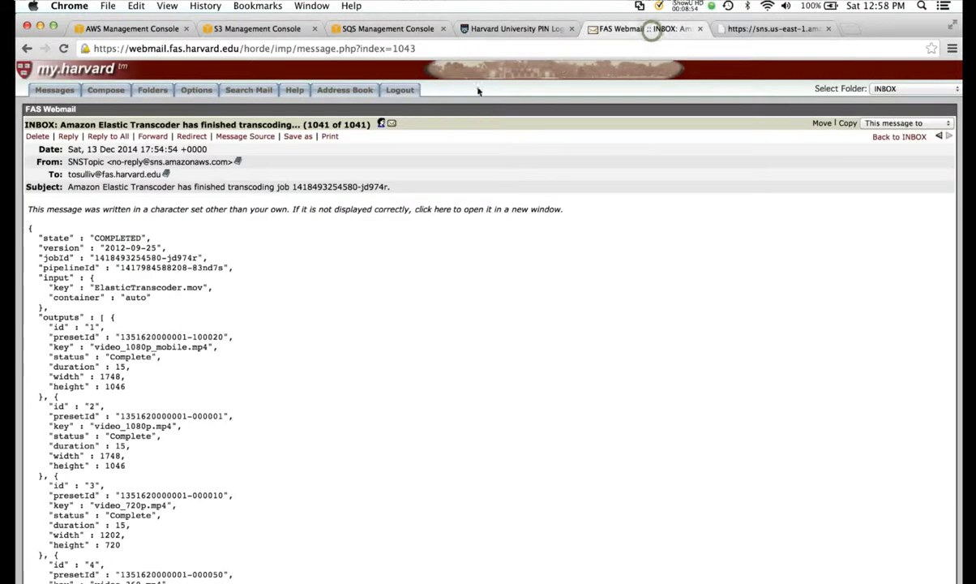
left_click(55, 88)
scroll(516, 428, "down", 5)
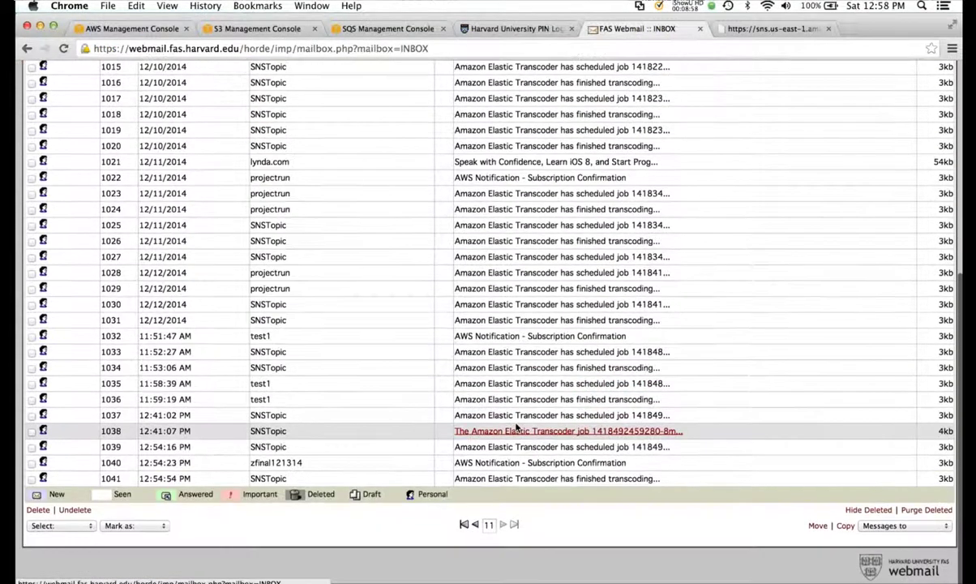
left_click(134, 28)
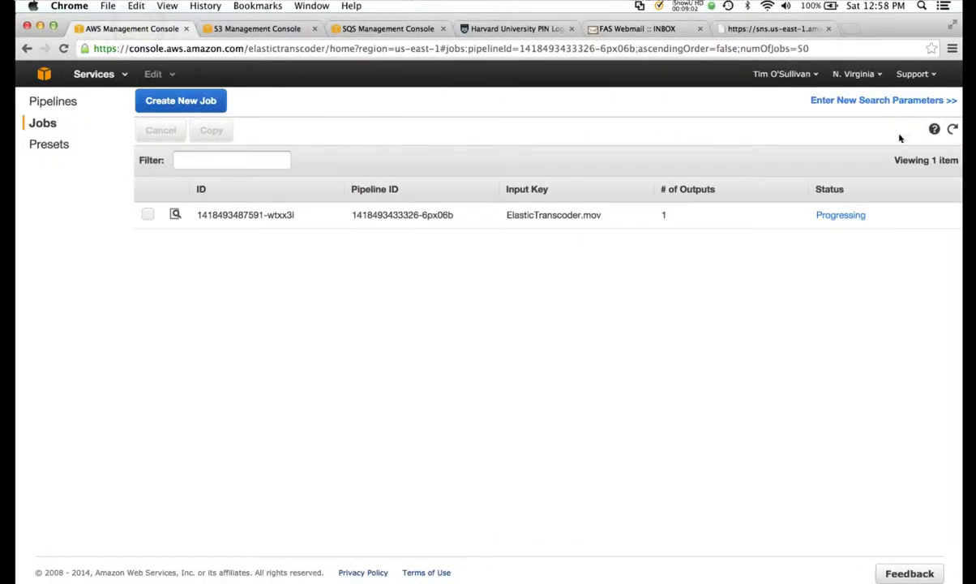
left_click(952, 132)
- Select outputfile.mp4 in the video folder of the zfina121314output bucket
left_click(249, 30)
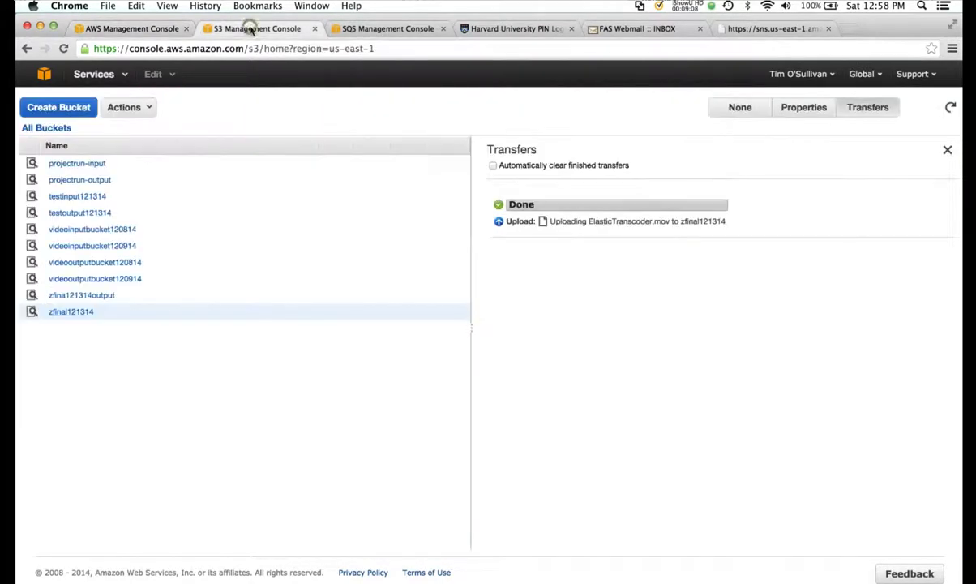
left_click(102, 298)
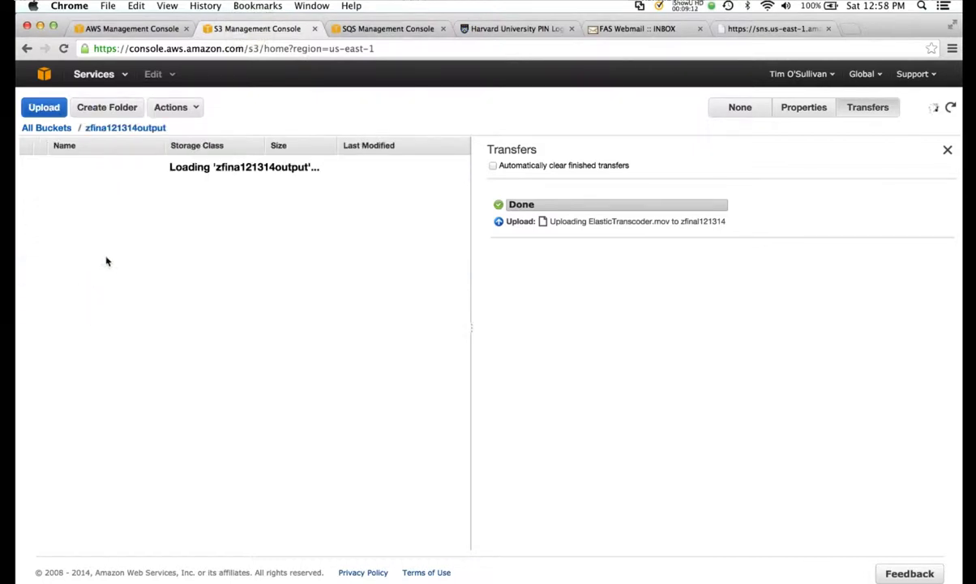
left_click(64, 163)
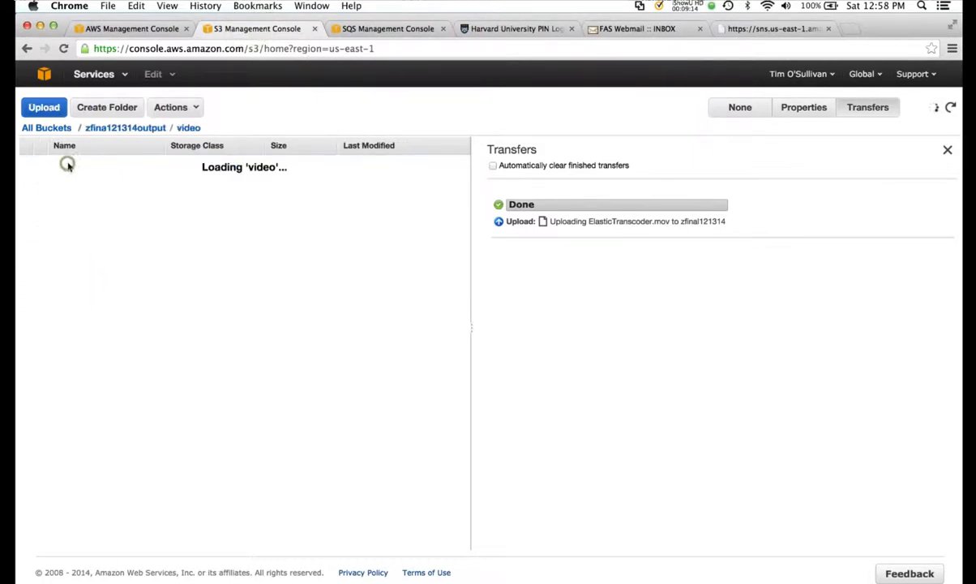
left_click(26, 163)
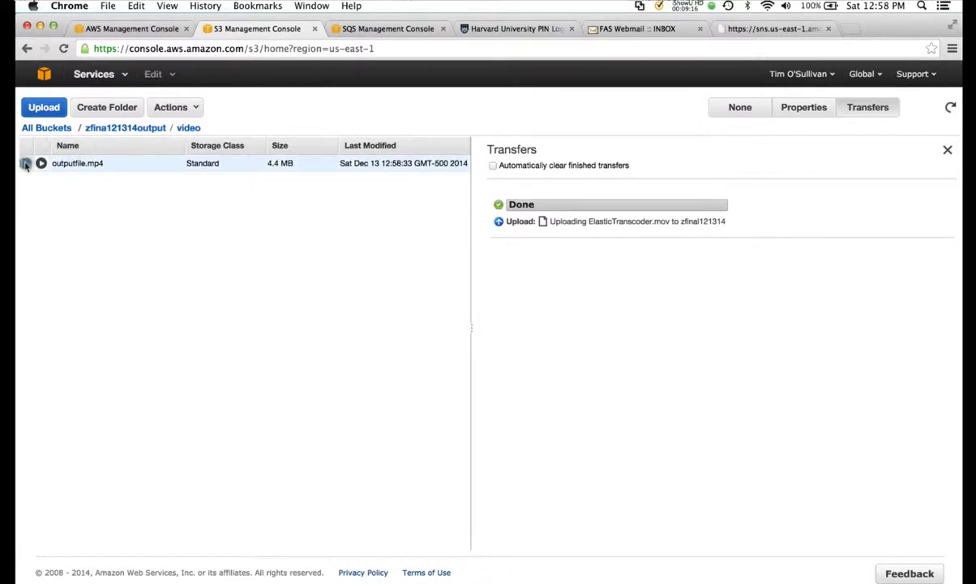
- Grant Everyone Open/Download permission on outputfile.mp4, save, and open its public link
left_click(800, 108)
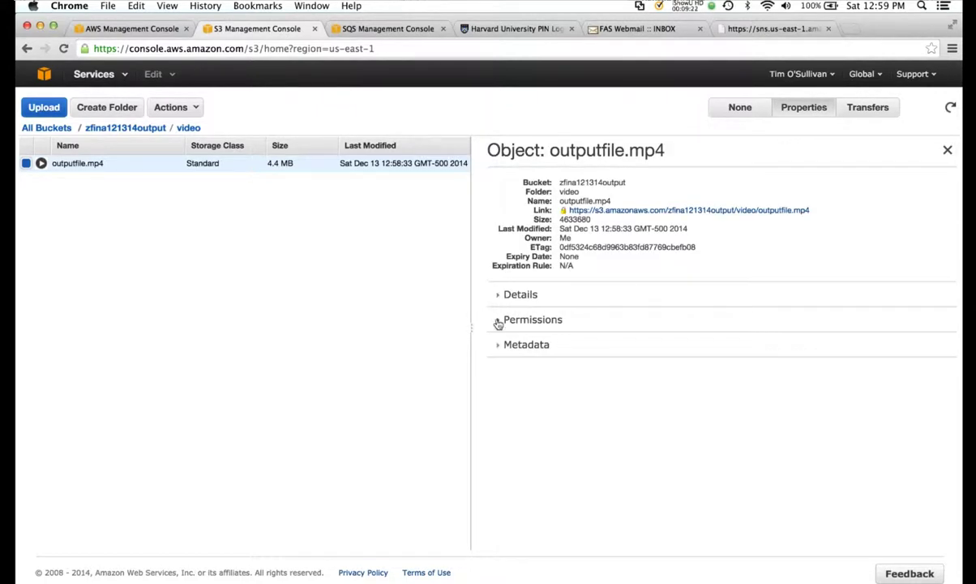
left_click(497, 321)
left_click(496, 406)
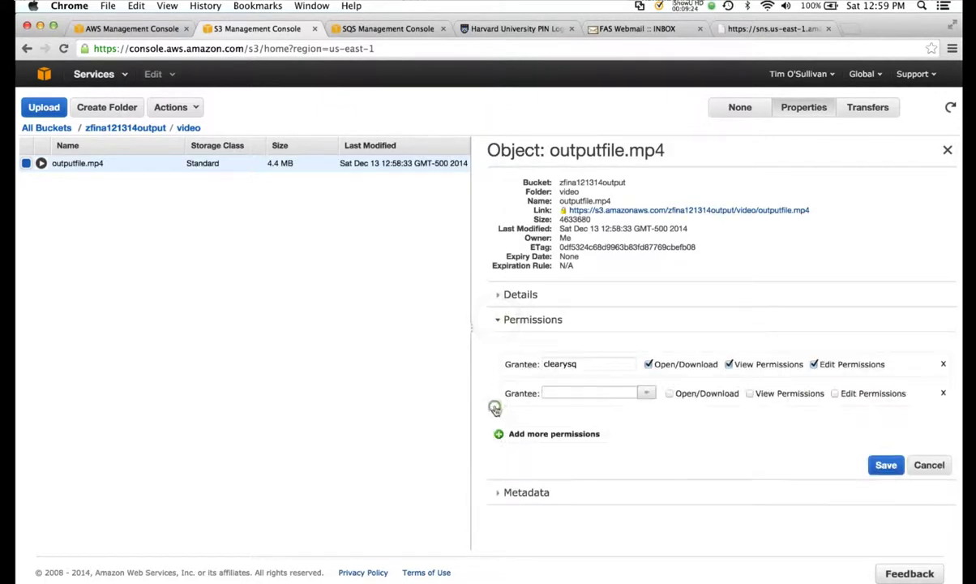
left_click(645, 394)
left_click(626, 410)
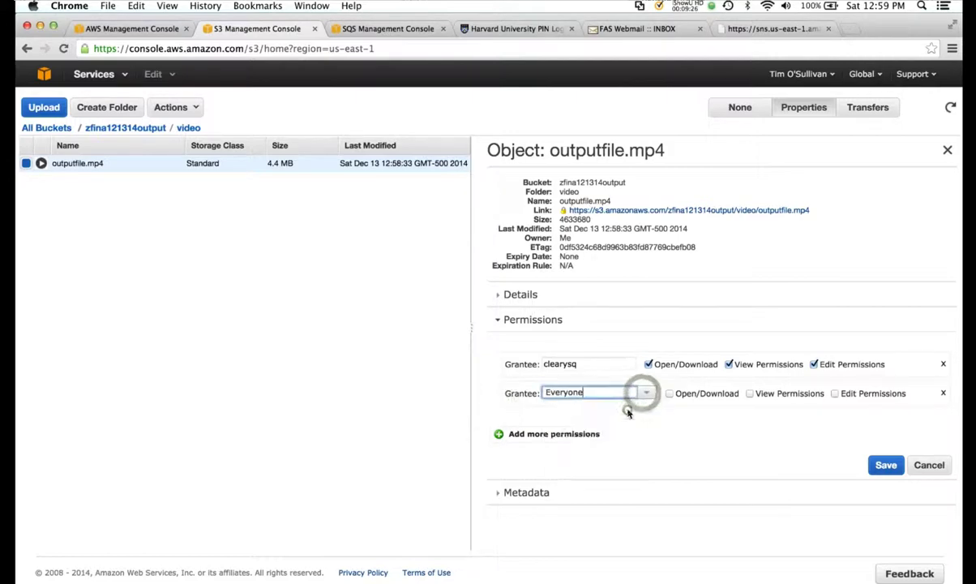
left_click(669, 393)
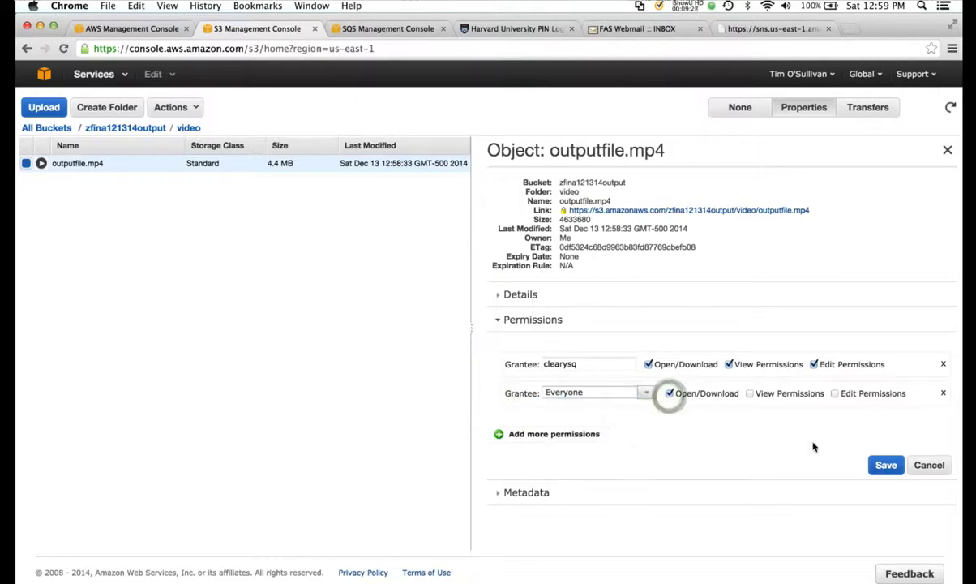
left_click(888, 470)
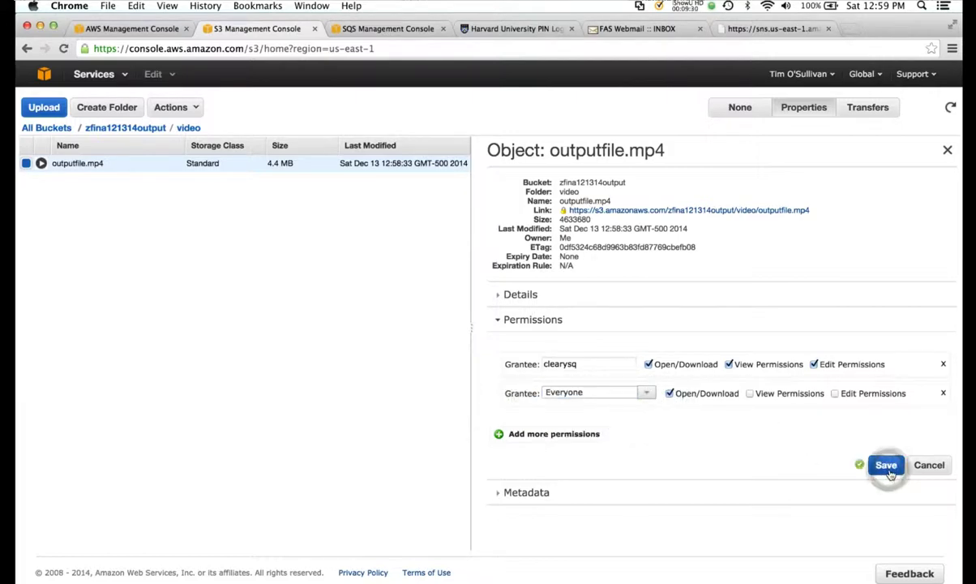
left_click(729, 210)
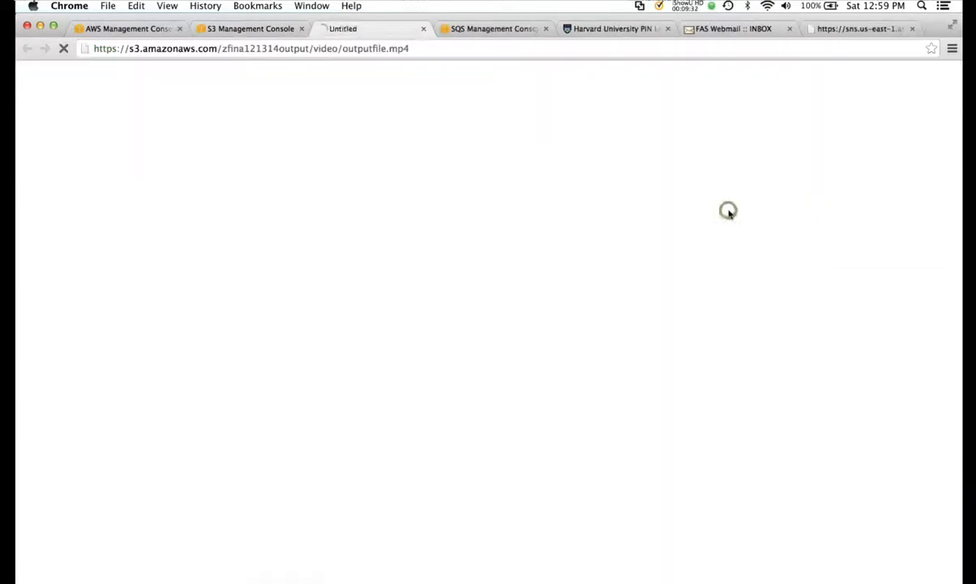